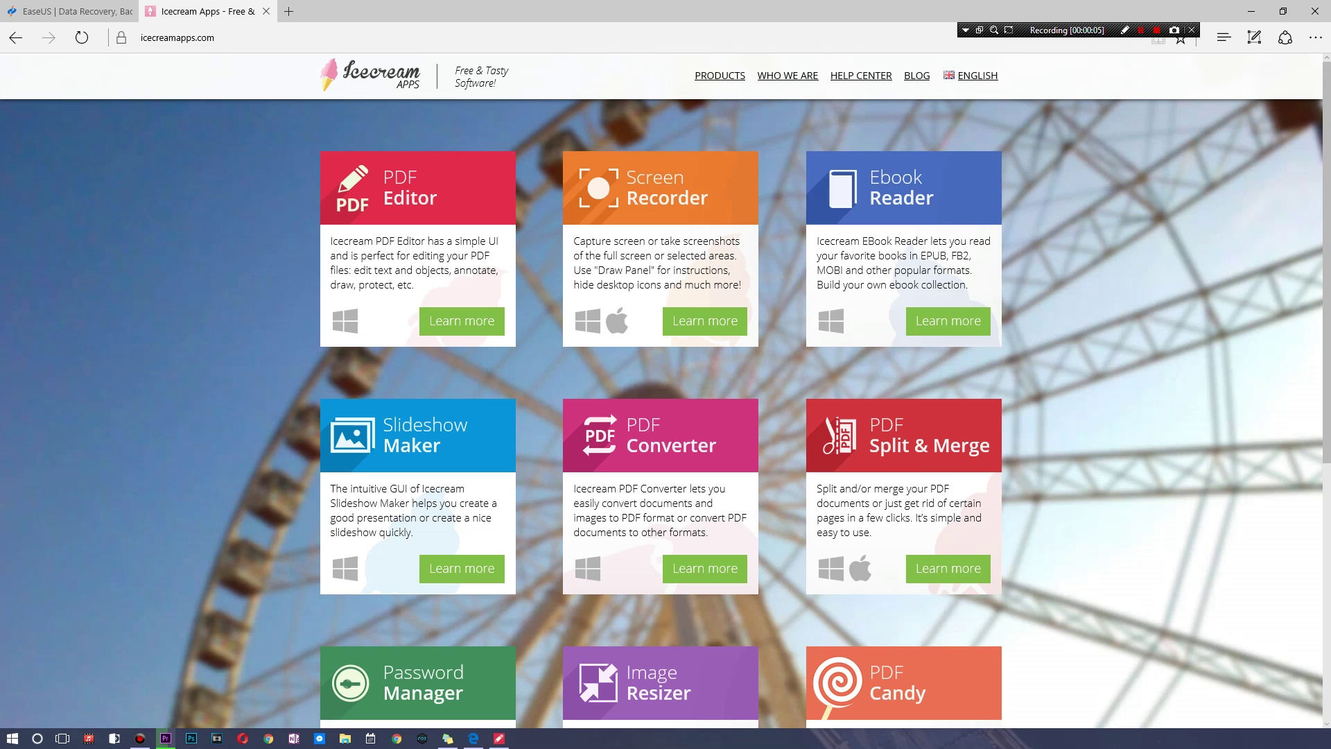
# Browse the Icecream Apps product catalogue and open the PDF Editor product page
pyautogui.scroll(-5, 592, 301)
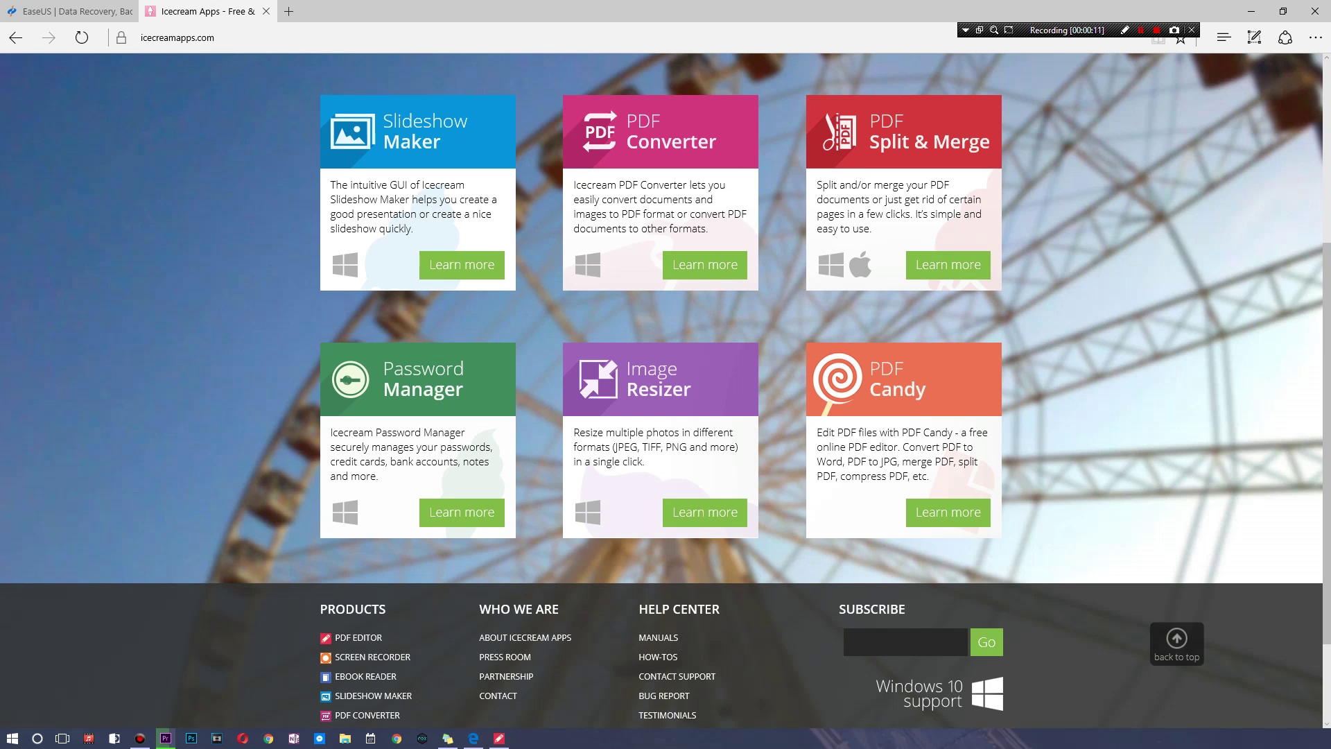
pyautogui.scroll(3, 835, 244)
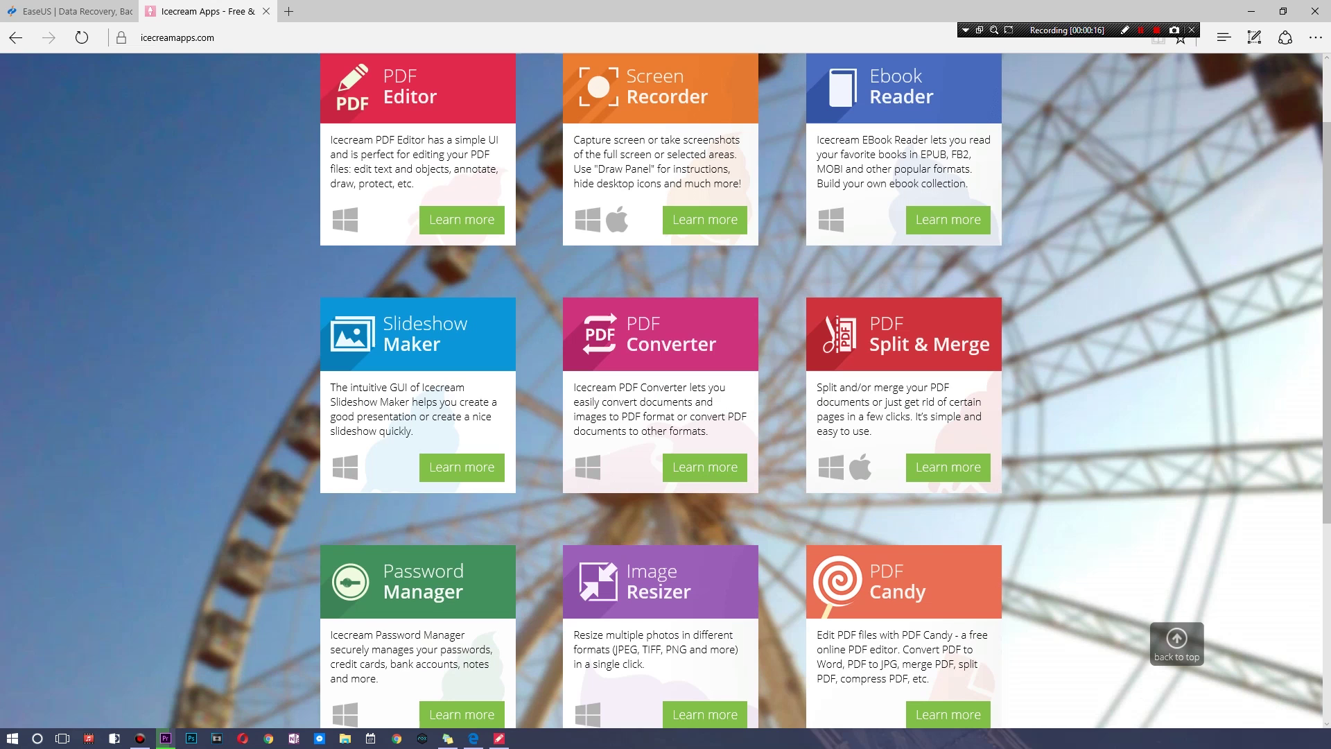
pyautogui.click(430, 210)
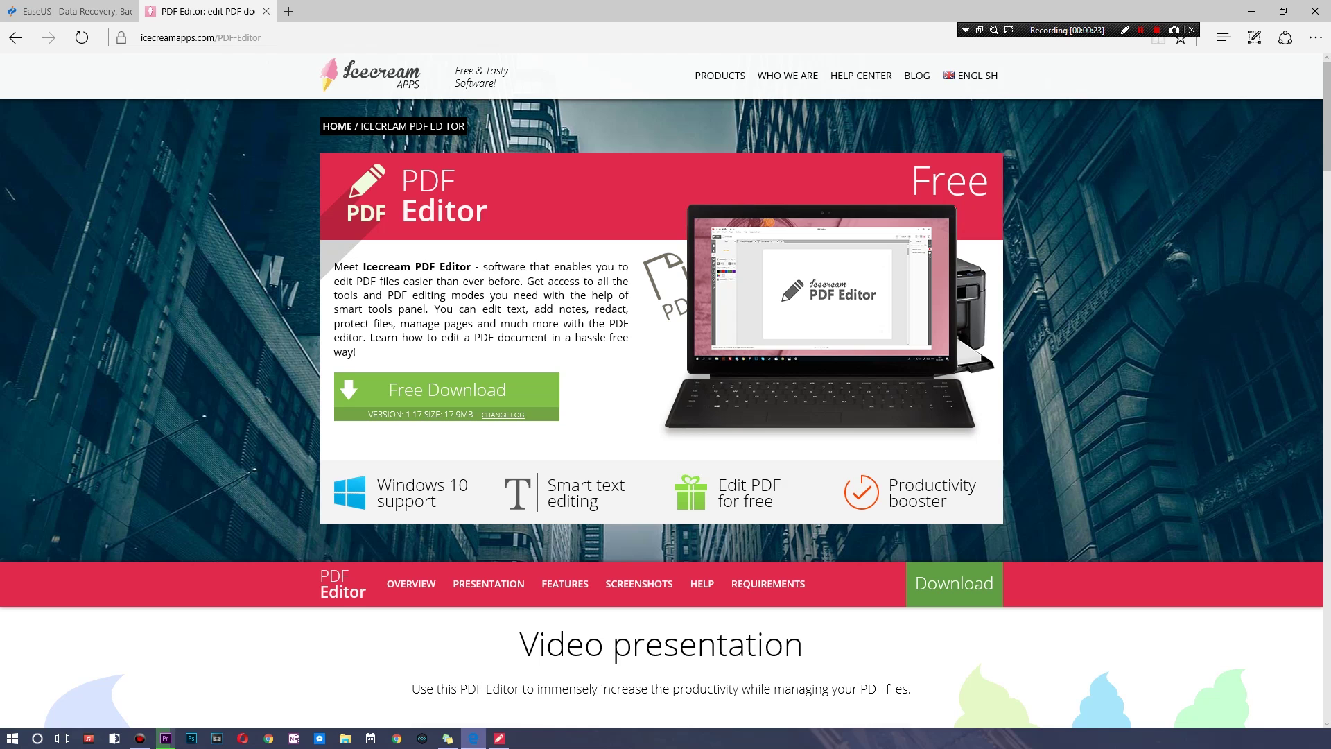
# Examine the PDF Editor page's video presentation, program features and system requirements, and return to its overview
pyautogui.scroll(-9, 662, 389)
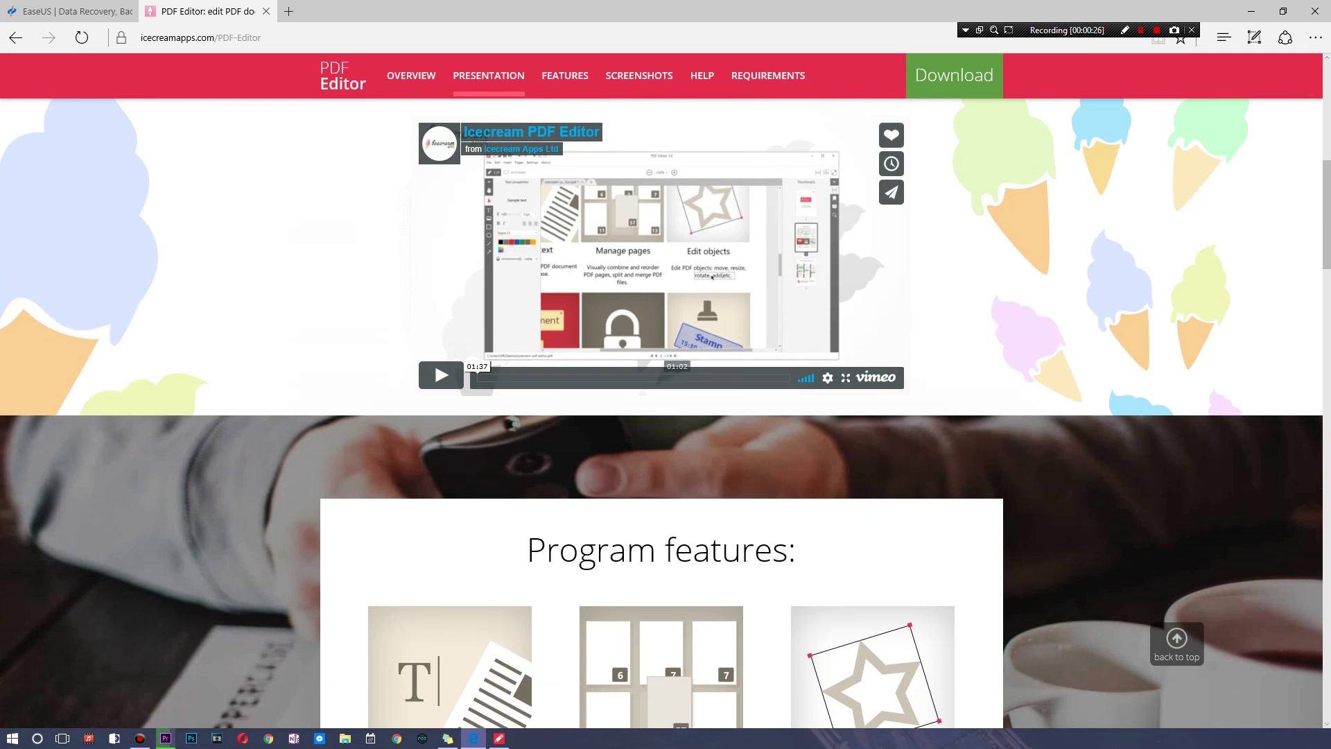
pyautogui.scroll(-5, 662, 388)
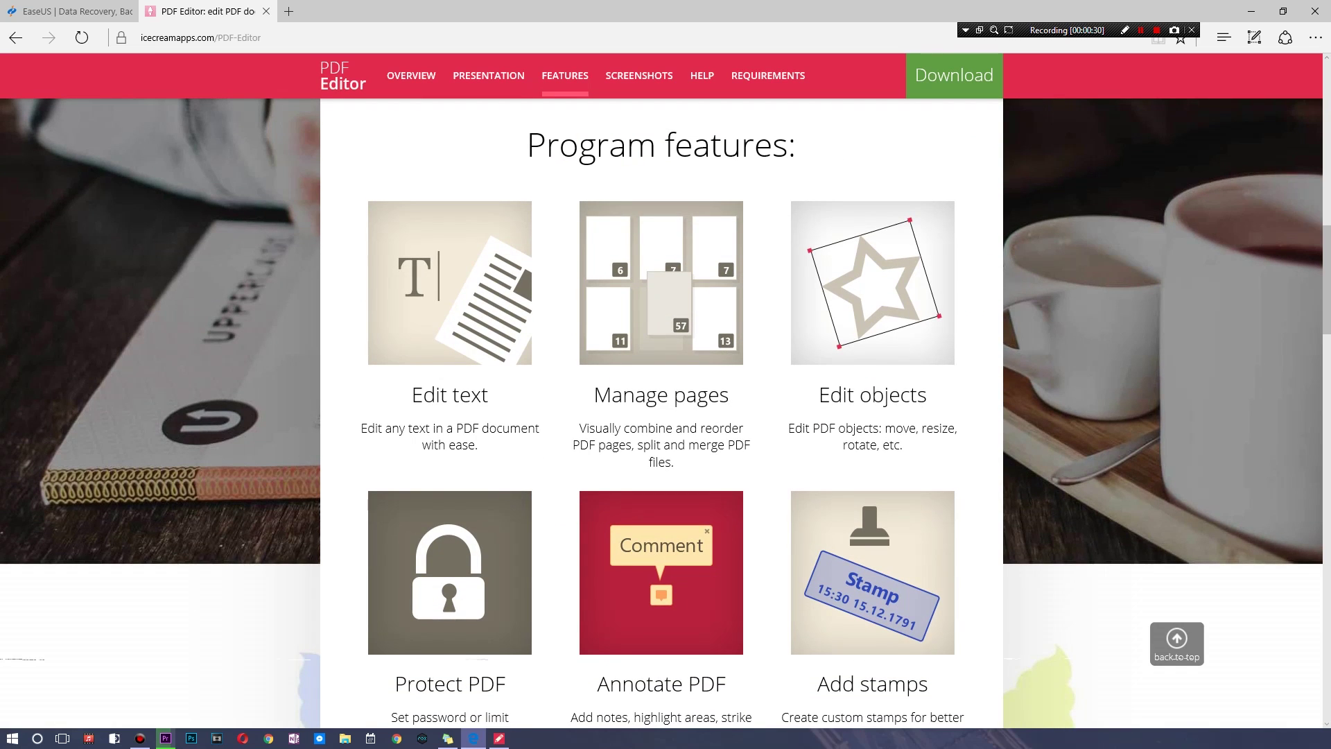
pyautogui.scroll(-2, 661, 388)
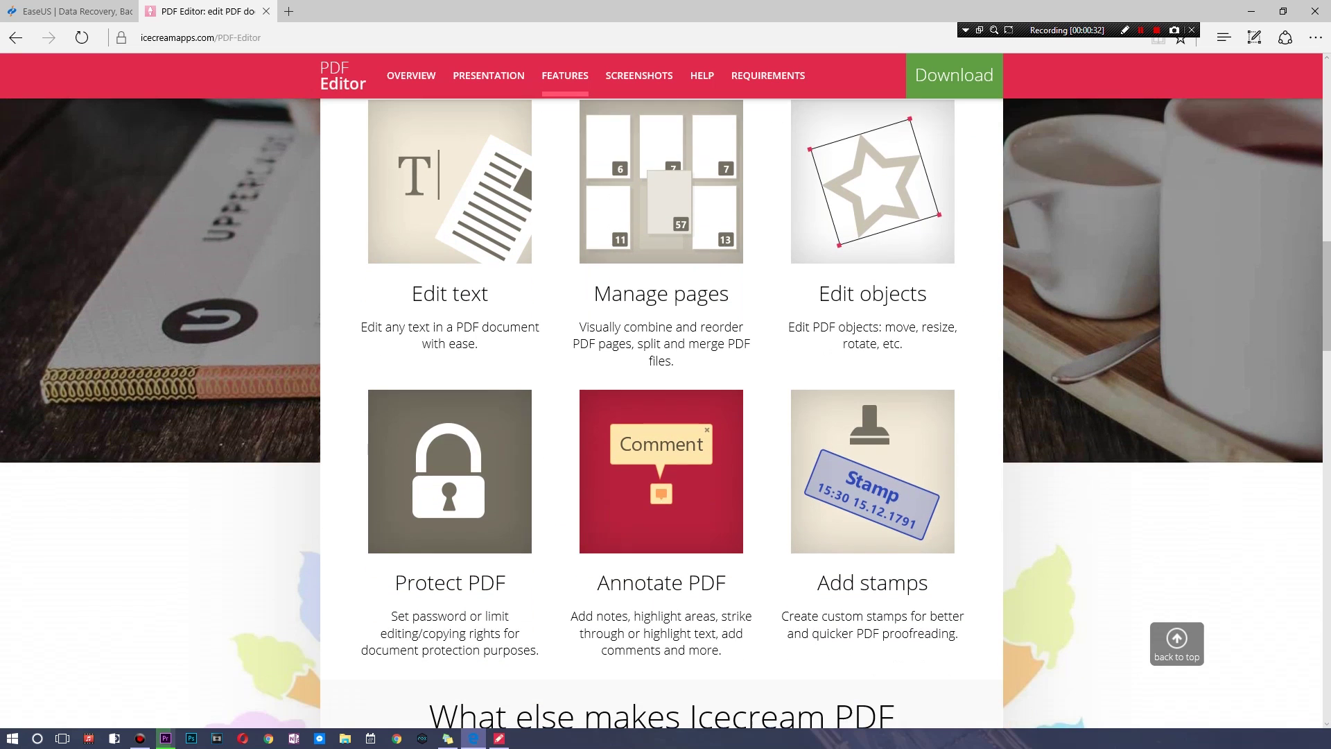
pyautogui.scroll(-7, 661, 388)
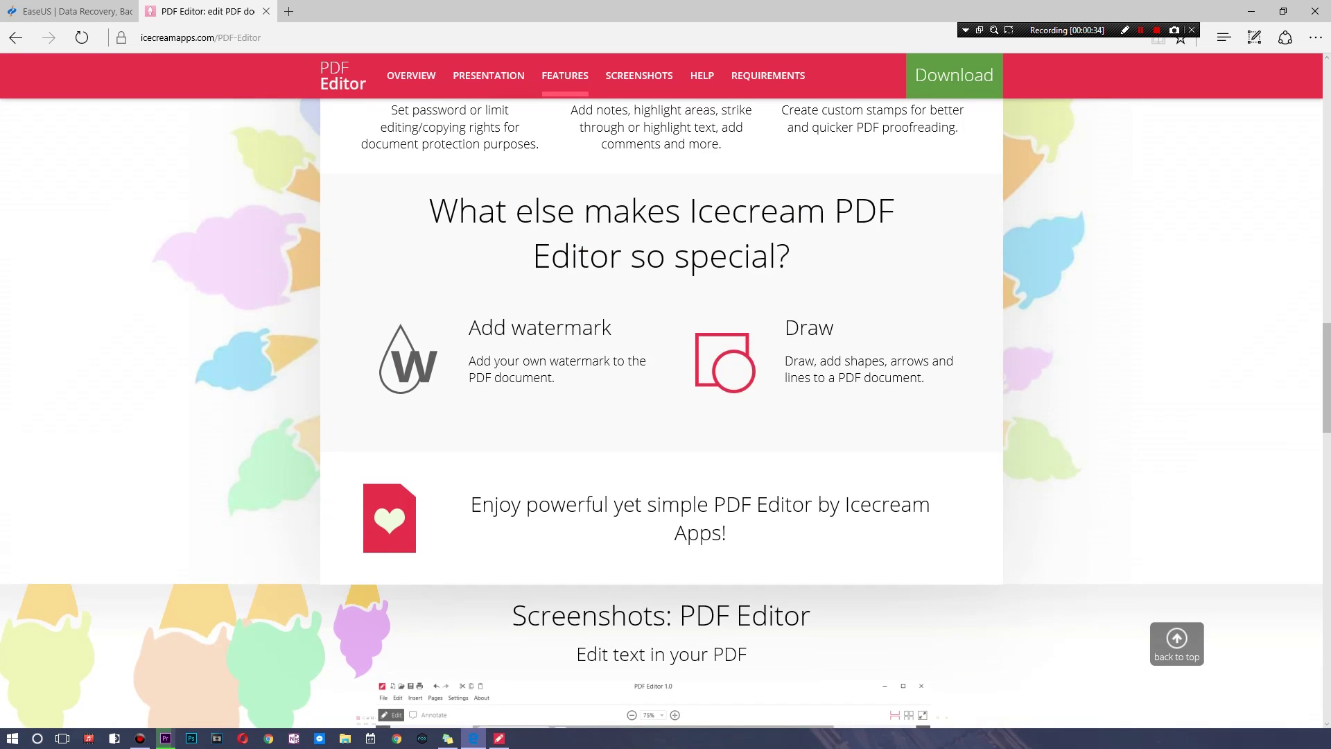
pyautogui.scroll(-8, 662, 388)
pyautogui.scroll(-11, 662, 388)
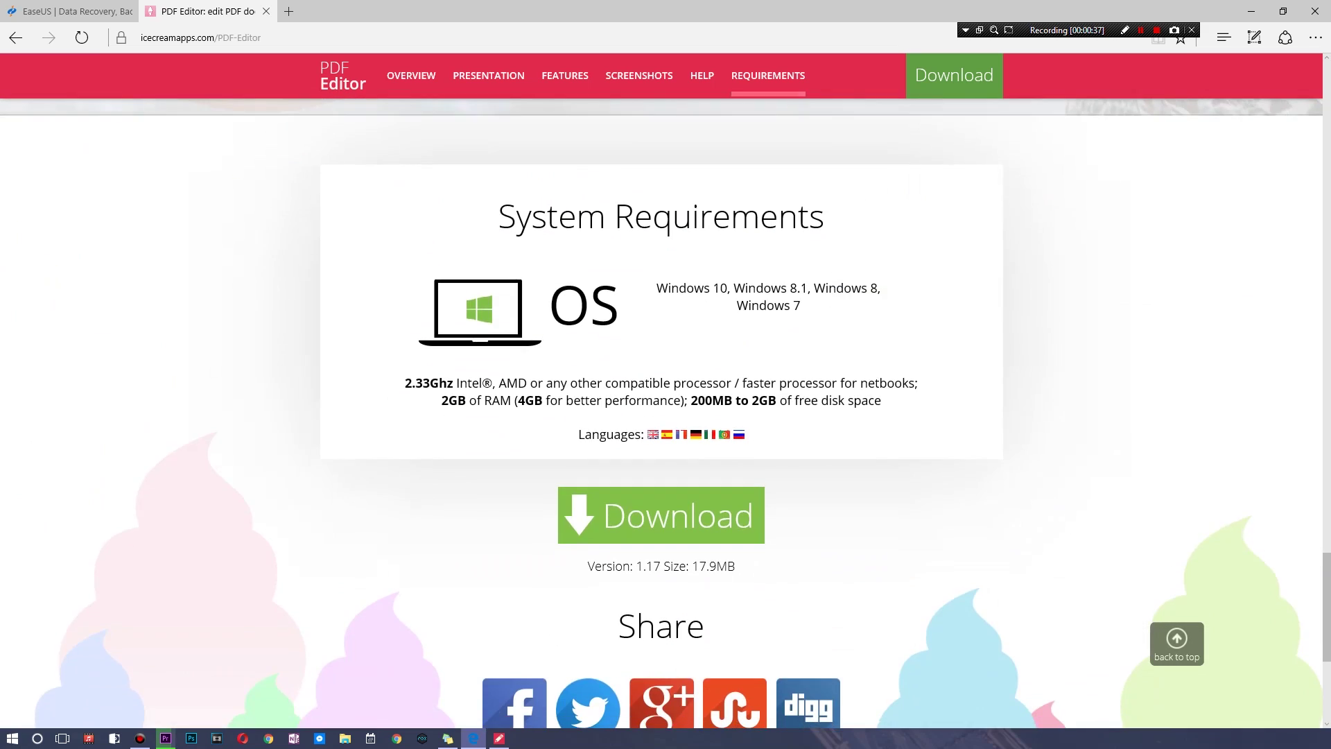
pyautogui.scroll(9, 661, 388)
pyautogui.scroll(20, 662, 388)
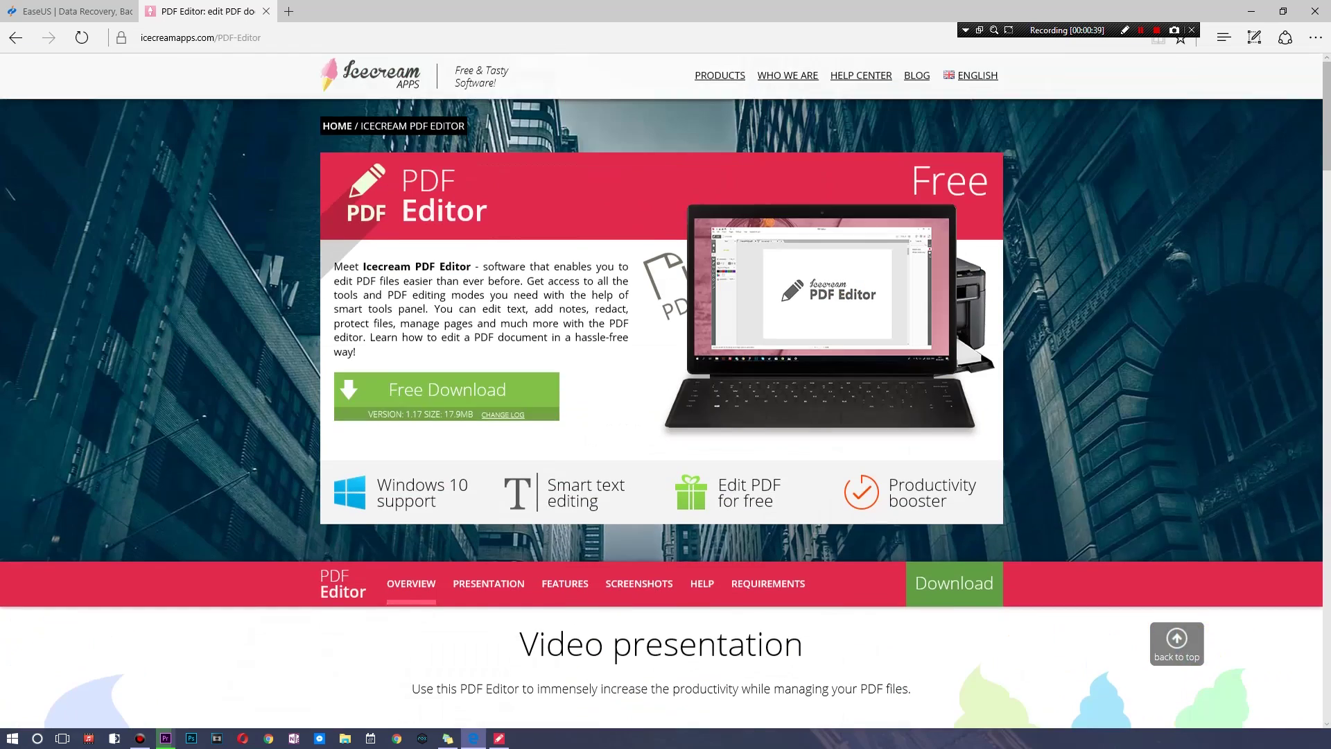
# Switch to Icecream PDF Editor and open 2018_A4S4_QSG.pdf from the Downloads folder
pyautogui.click(1251, 11)
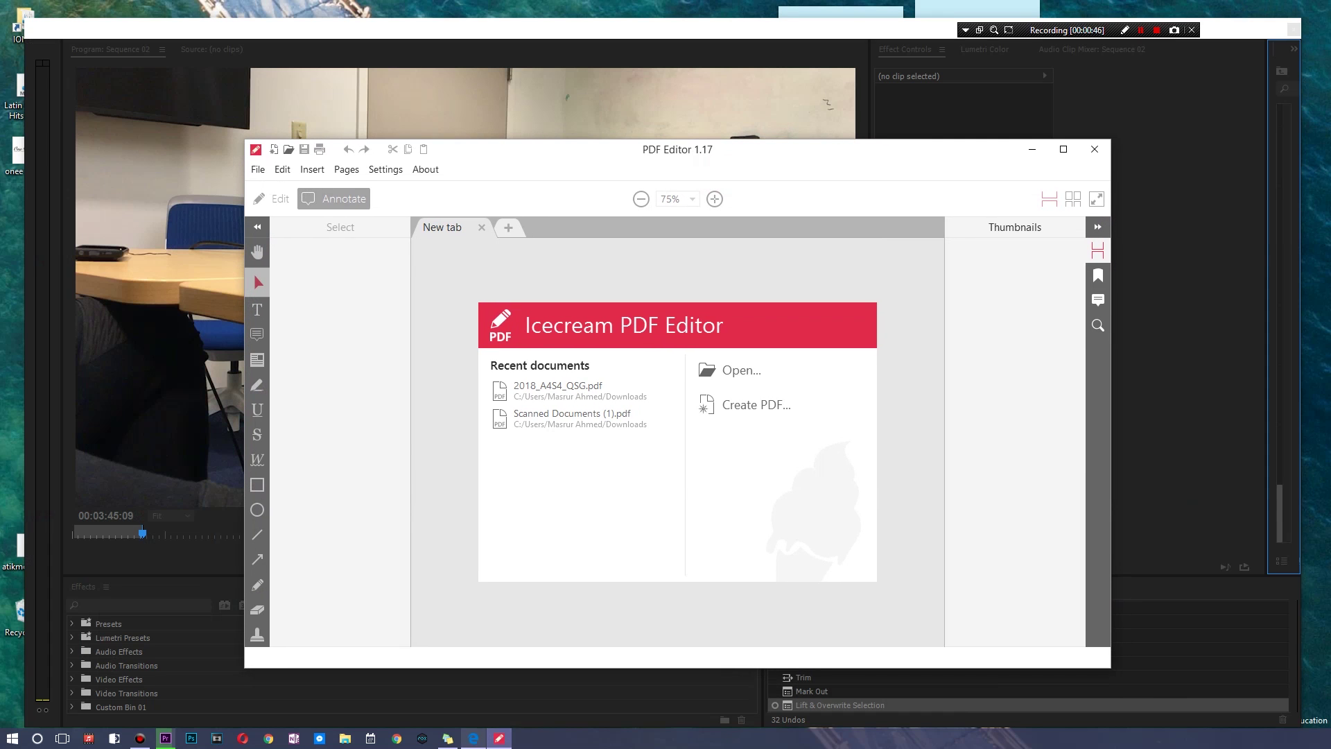
pyautogui.click(473, 738)
pyautogui.click(499, 738)
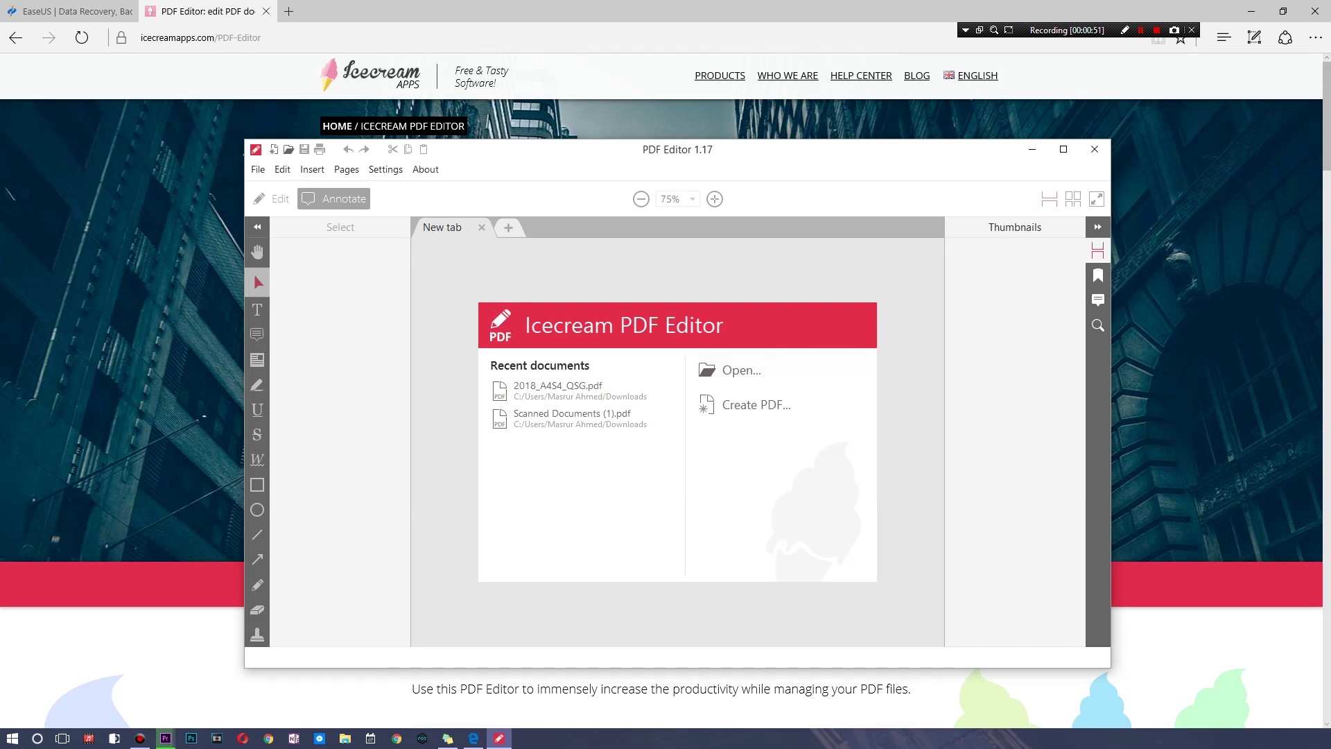
pyautogui.click(760, 371)
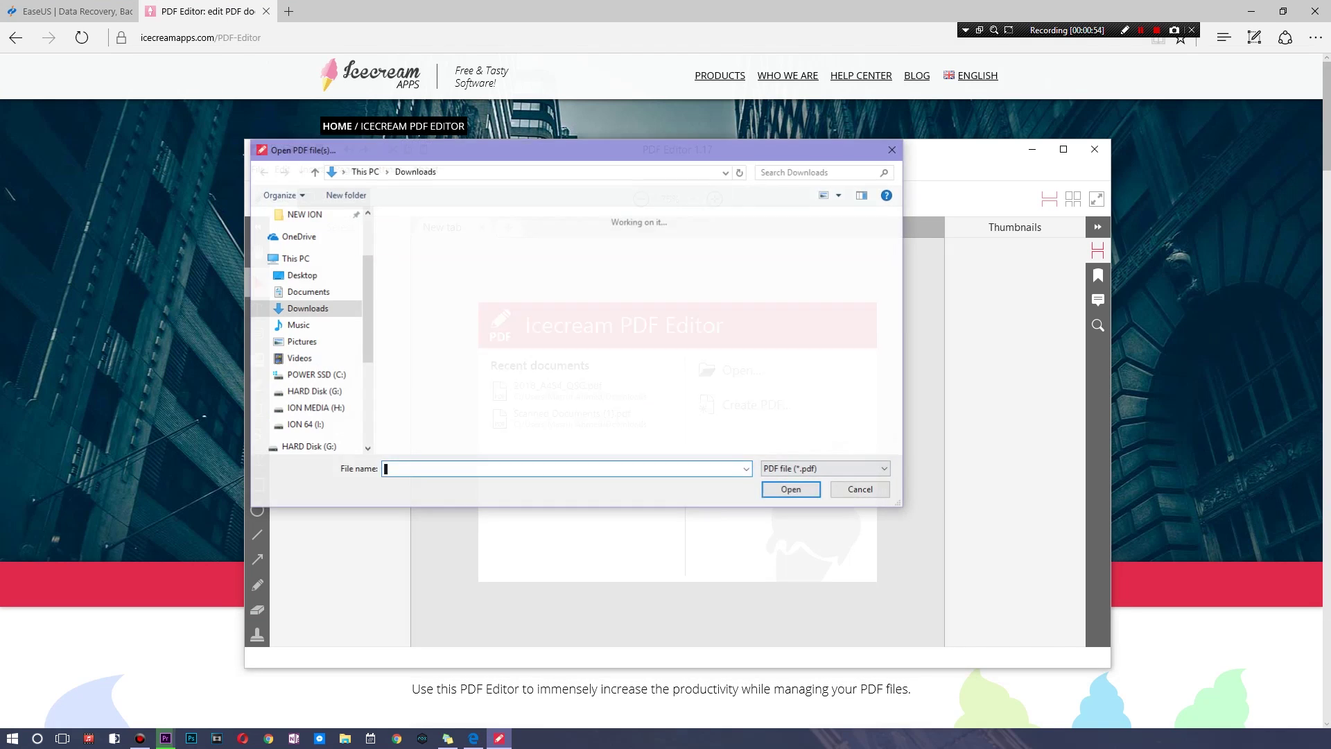
pyautogui.doubleClick(423, 271)
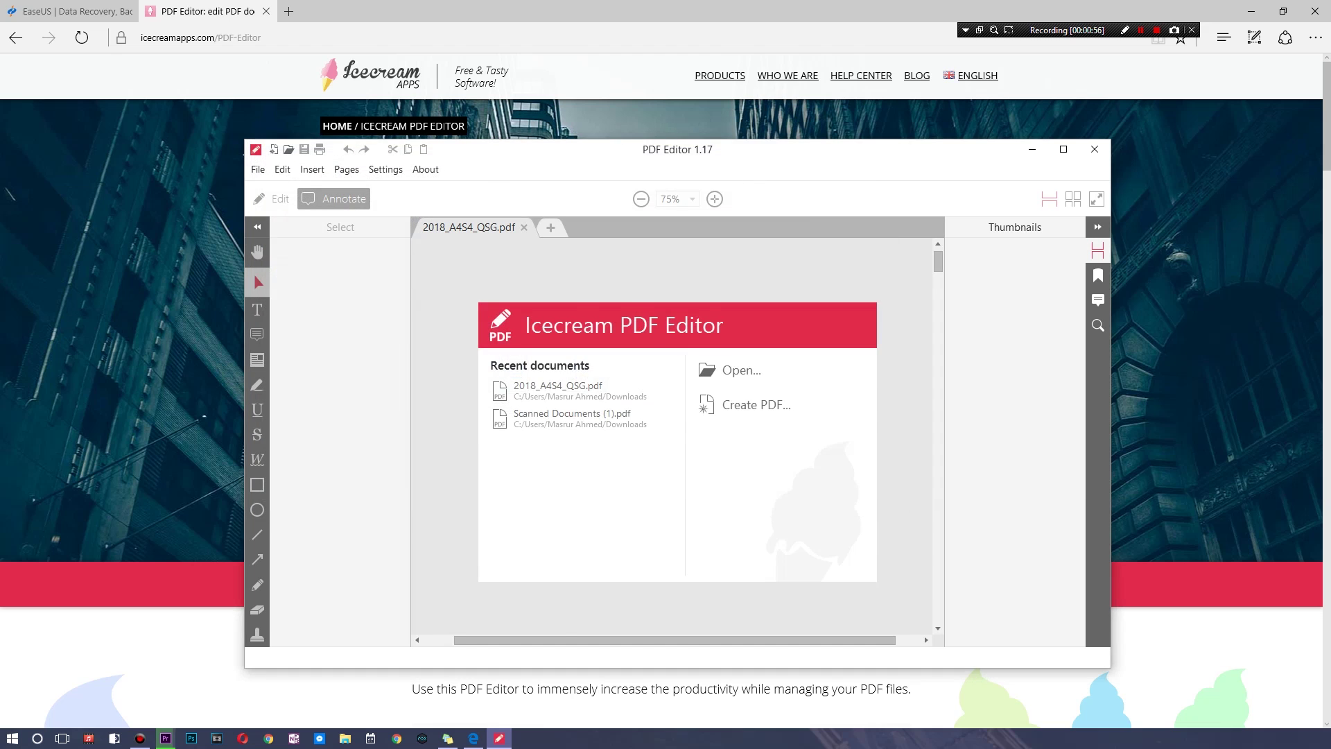
pyautogui.scroll(-1, 672, 437)
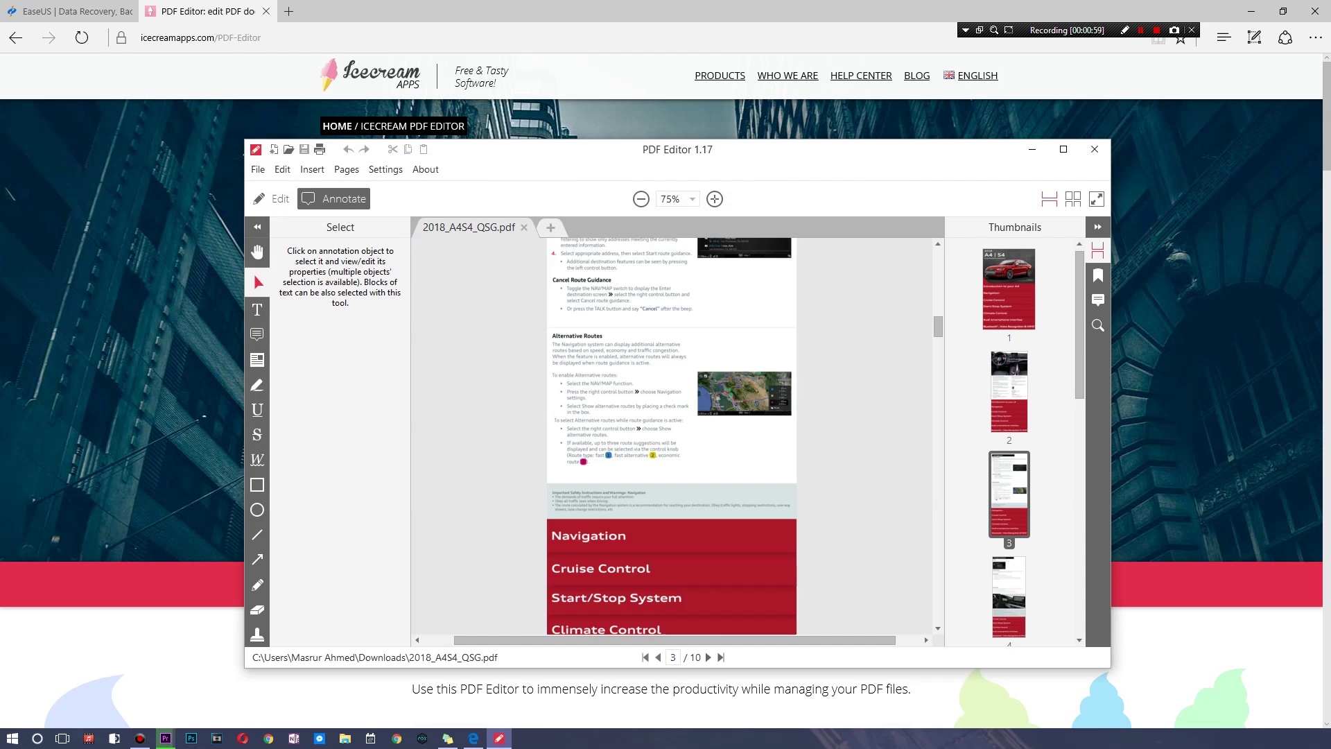
pyautogui.scroll(1, 672, 437)
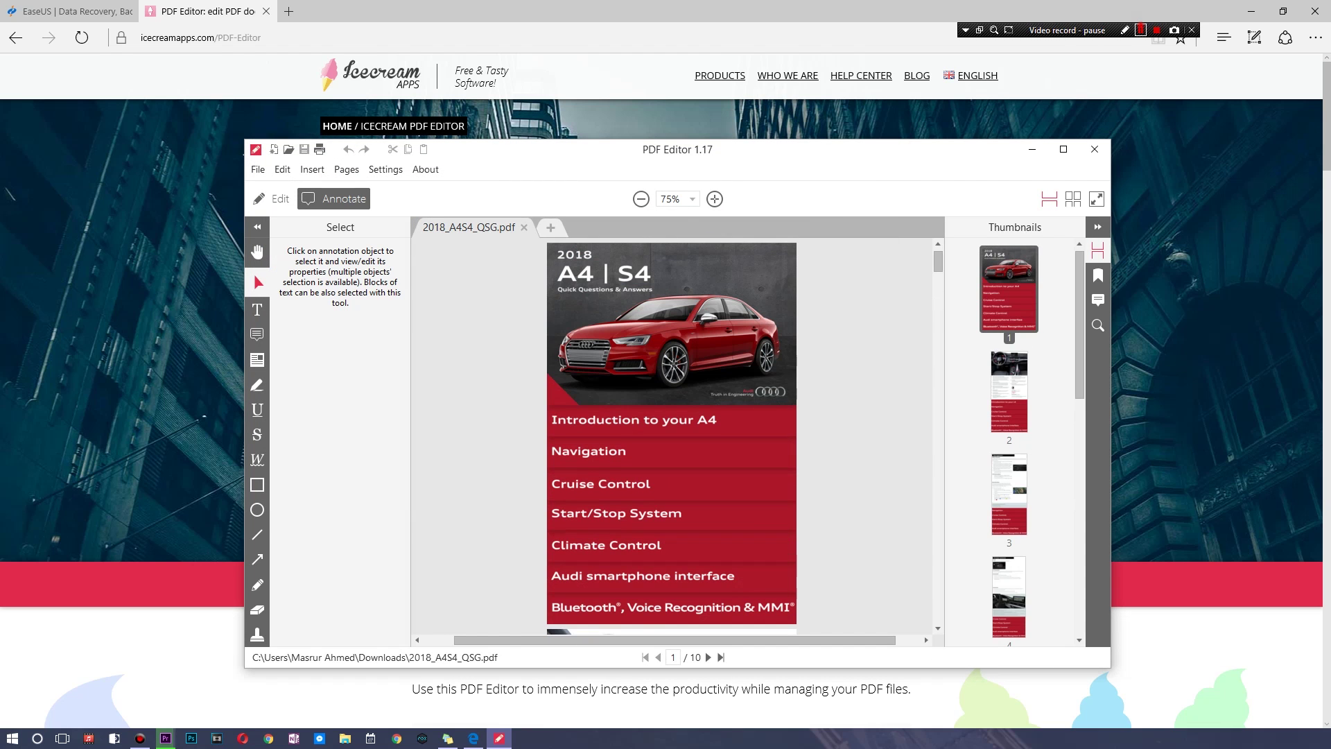
# Reorder the pages so the A4 | S4 cover becomes page 2, and display the new first page
pyautogui.moveTo(1009, 289); pyautogui.dragTo(1008, 552)
pyautogui.click(1010, 418)
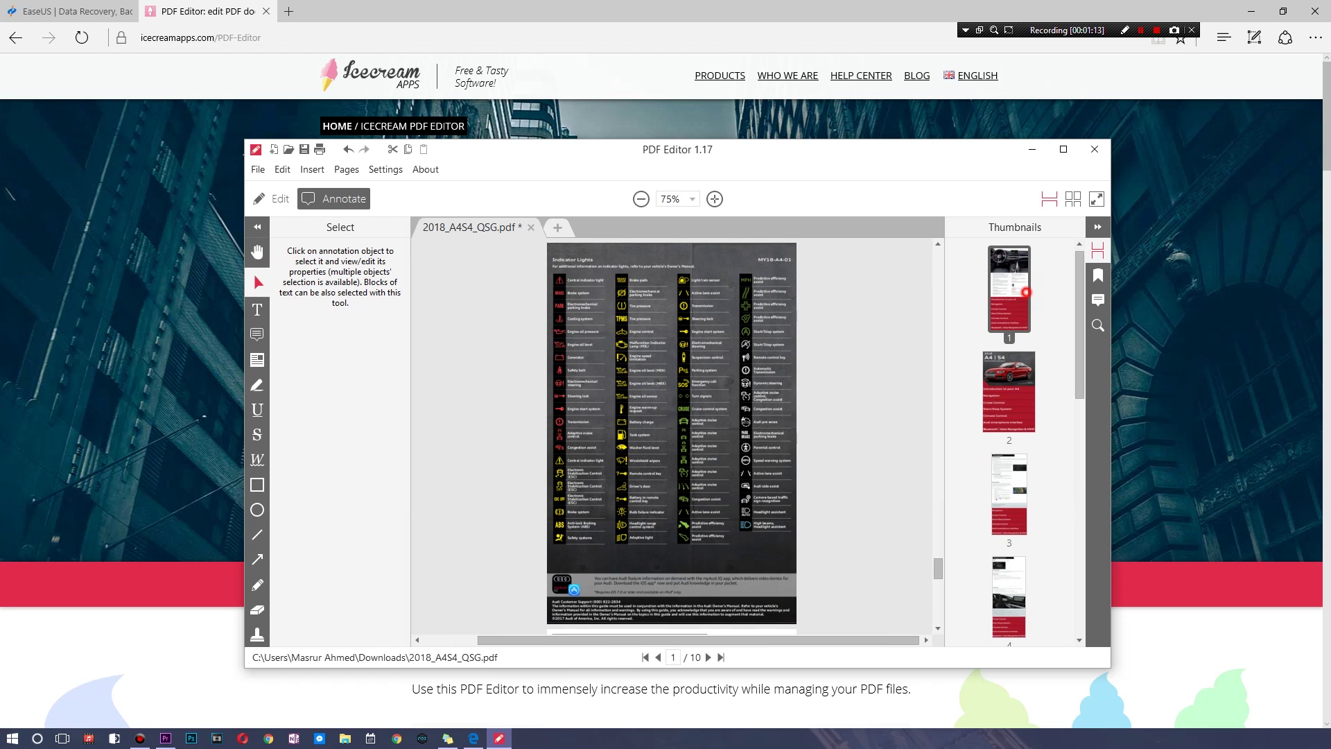
pyautogui.click(1026, 292)
# Add a text annotation reading "jfghldakjhfiujsh f;kjuhsdkl;jfhskldf" beside the Cancel Route Guidance section on page 3
pyautogui.click(257, 252)
pyautogui.click(259, 283)
pyautogui.click(257, 310)
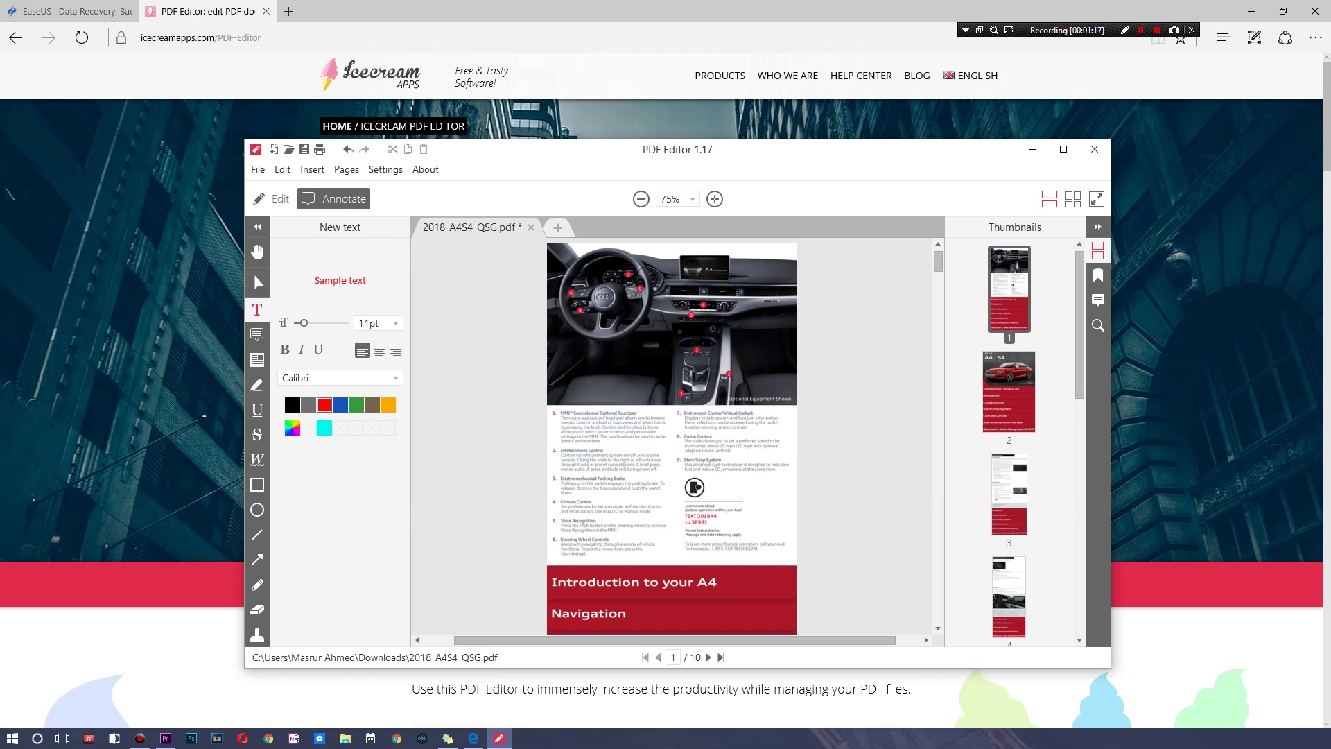
pyautogui.click(1010, 494)
pyautogui.click(710, 394)
pyautogui.write('fghldakjhfiujsh f;kjuhsdkl;jfhskldf')
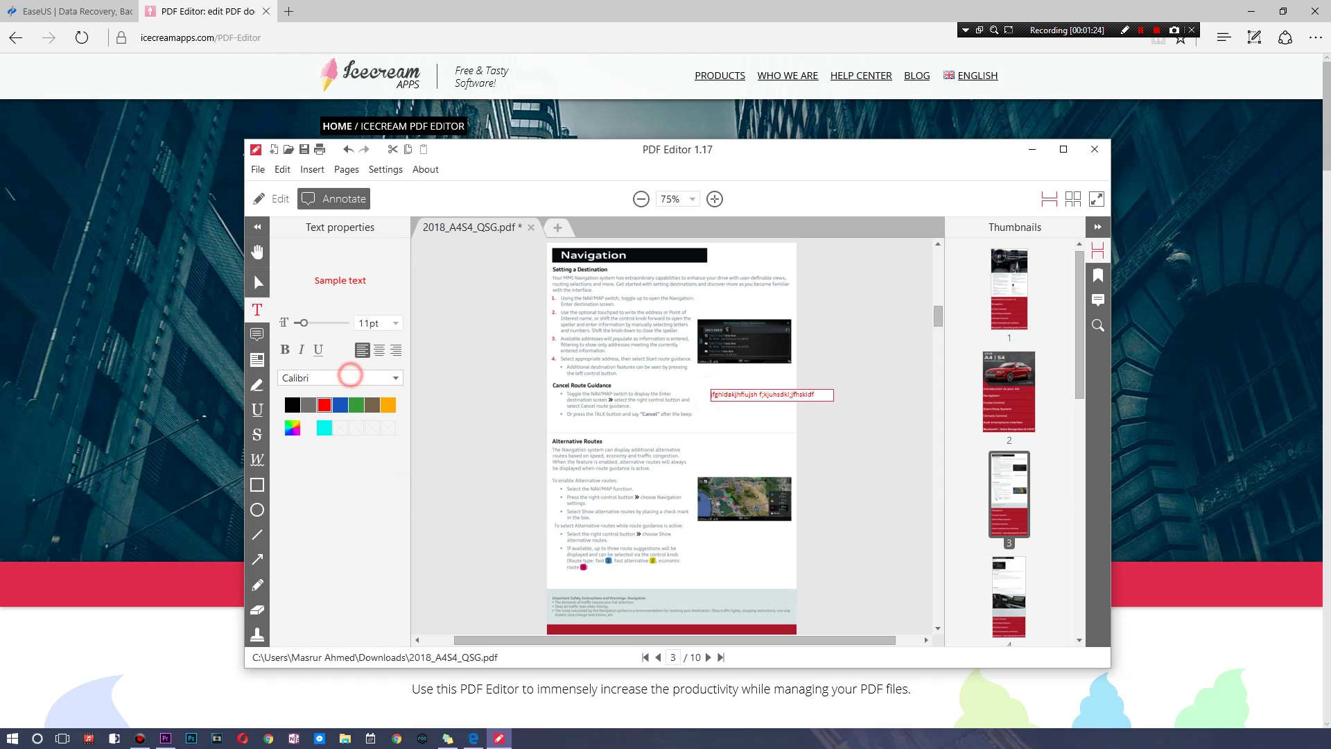
# Format the added text in Blackoak Std at 72 pt with a custom grey-green colour
pyautogui.click(395, 378)
pyautogui.click(373, 472)
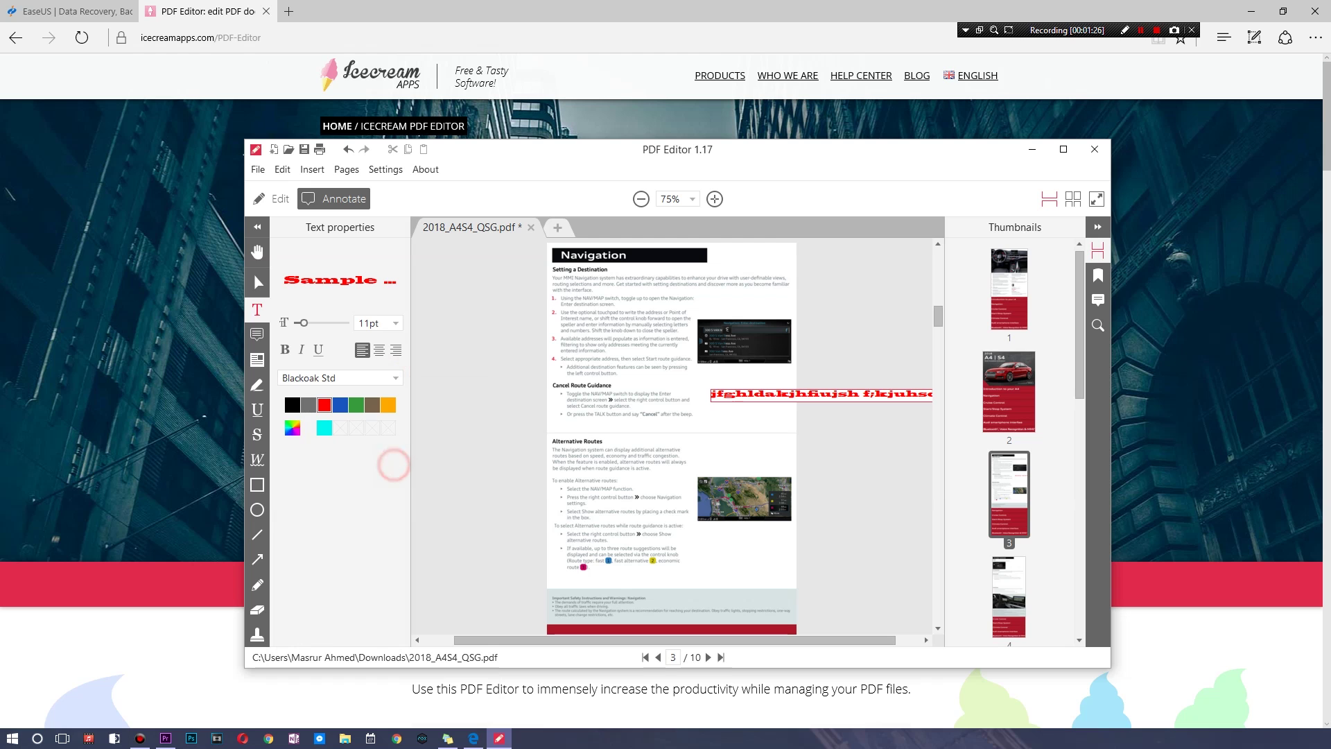
pyautogui.click(751, 393)
pyautogui.click(340, 405)
pyautogui.click(293, 427)
pyautogui.moveTo(762, 333); pyautogui.dragTo(744, 385)
pyautogui.click(783, 532)
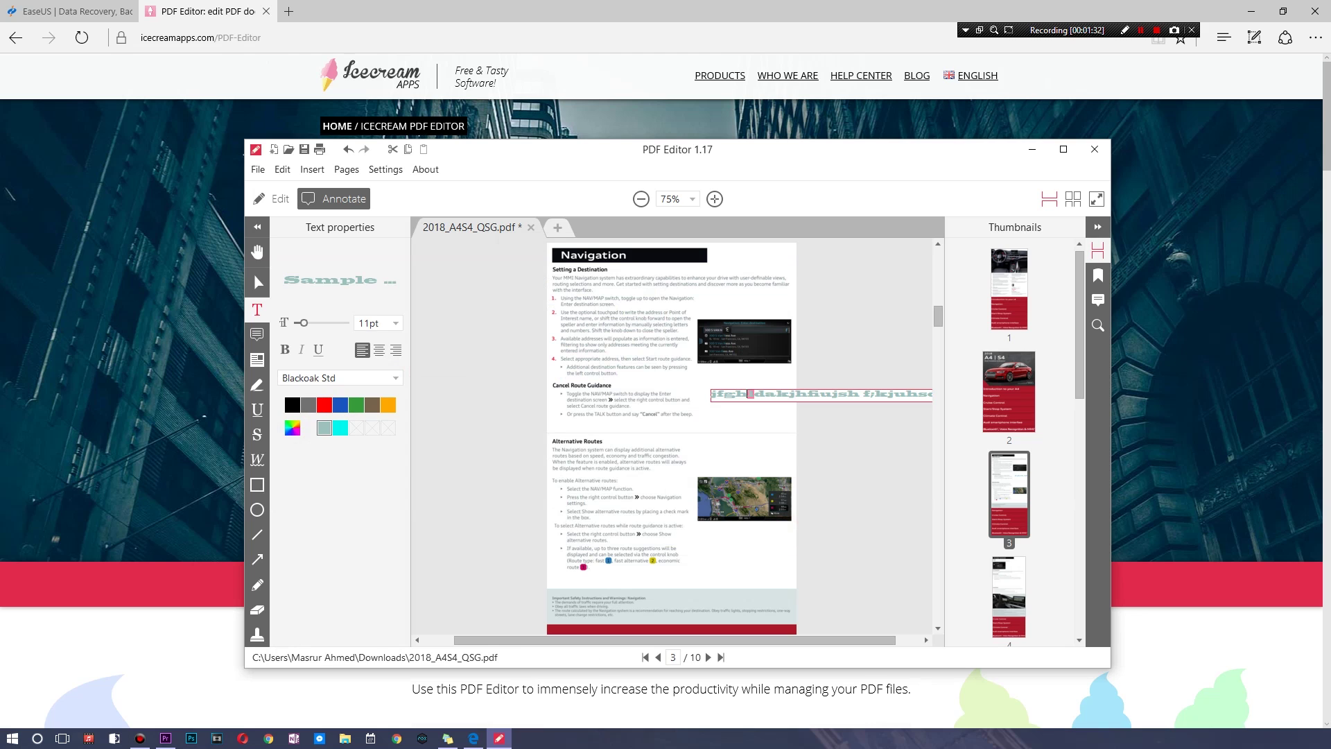
pyautogui.moveTo(303, 323); pyautogui.dragTo(345, 322)
pyautogui.click(826, 423)
# Move the large text annotation to the page's left edge, across the Cancel Route Guidance section
pyautogui.click(258, 252)
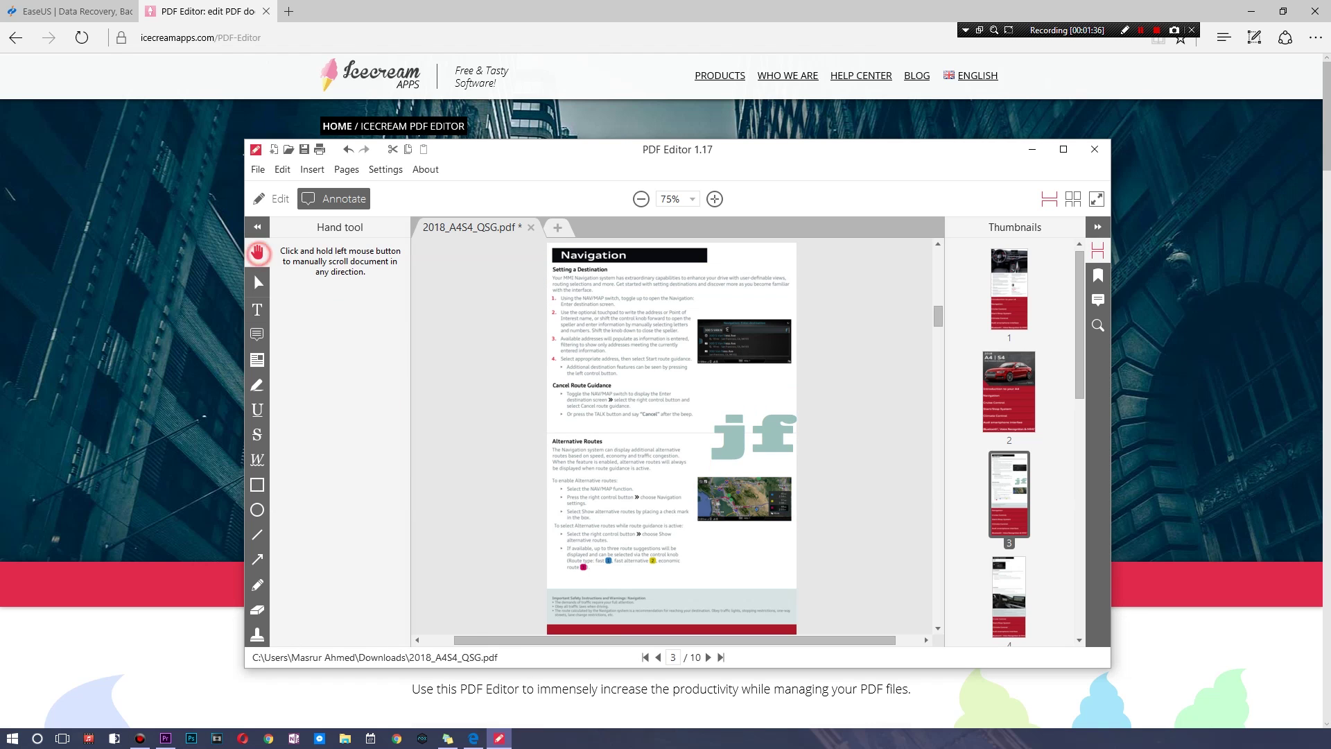
pyautogui.moveTo(748, 434); pyautogui.dragTo(779, 422)
pyautogui.scroll(3, 779, 421)
pyautogui.scroll(-5, 779, 422)
pyautogui.scroll(2, 778, 421)
pyautogui.click(254, 285)
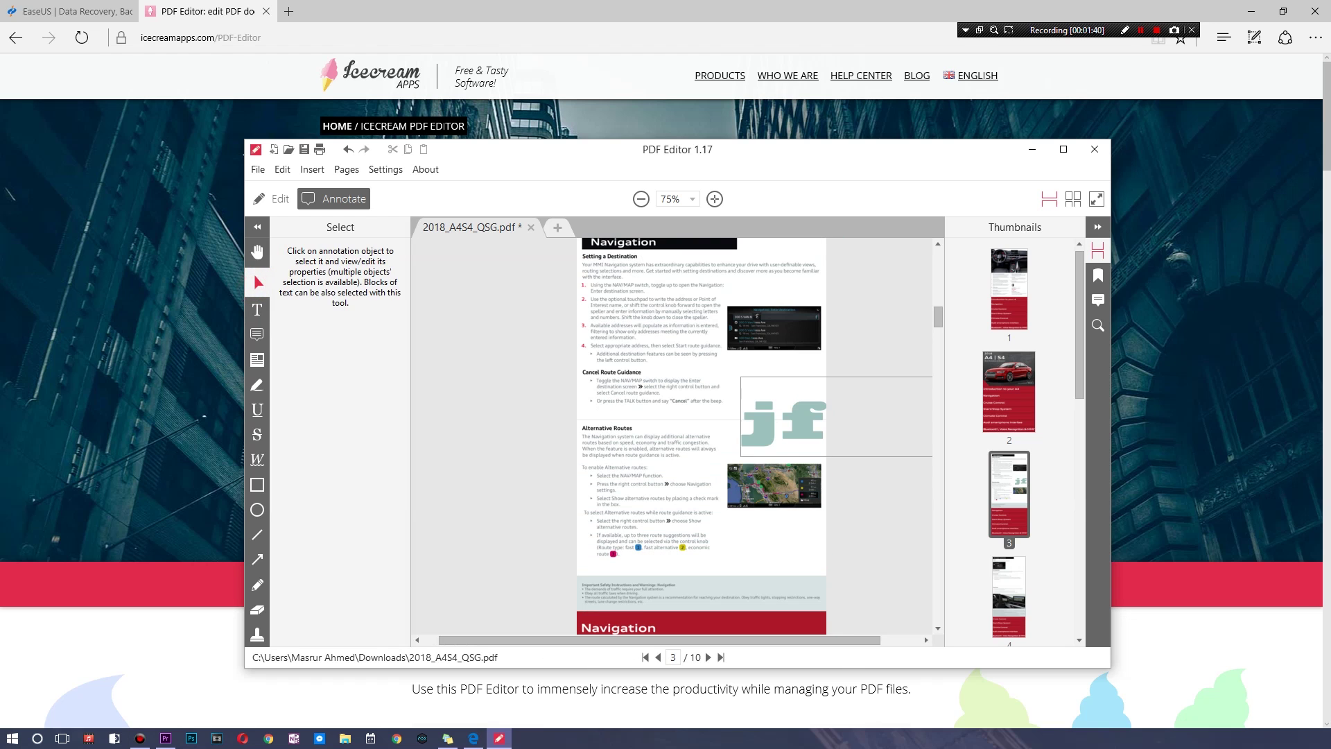
pyautogui.click(784, 416)
pyautogui.moveTo(760, 397); pyautogui.dragTo(653, 387)
pyautogui.click(652, 386)
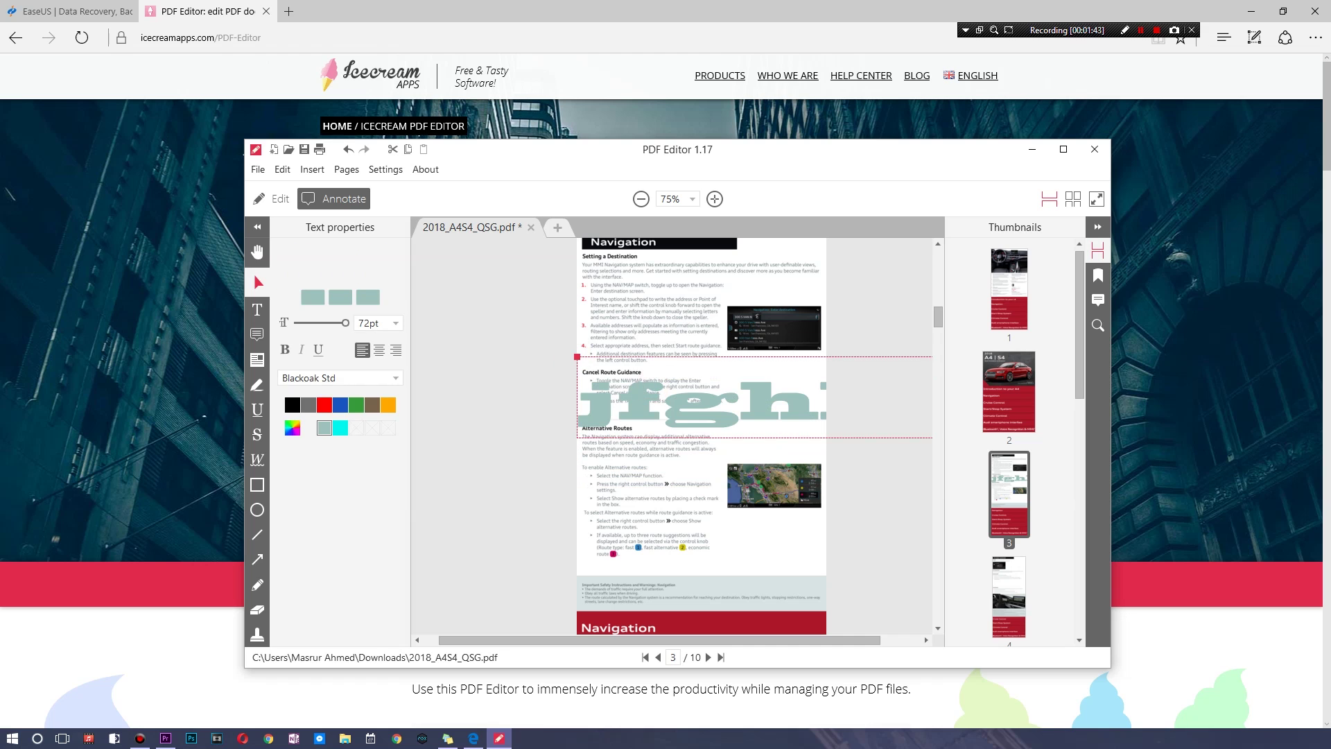
# Reduce the text annotation's font size to 23.3 pt
pyautogui.click(575, 356)
pyautogui.click(630, 394)
pyautogui.moveTo(345, 322); pyautogui.dragTo(312, 322)
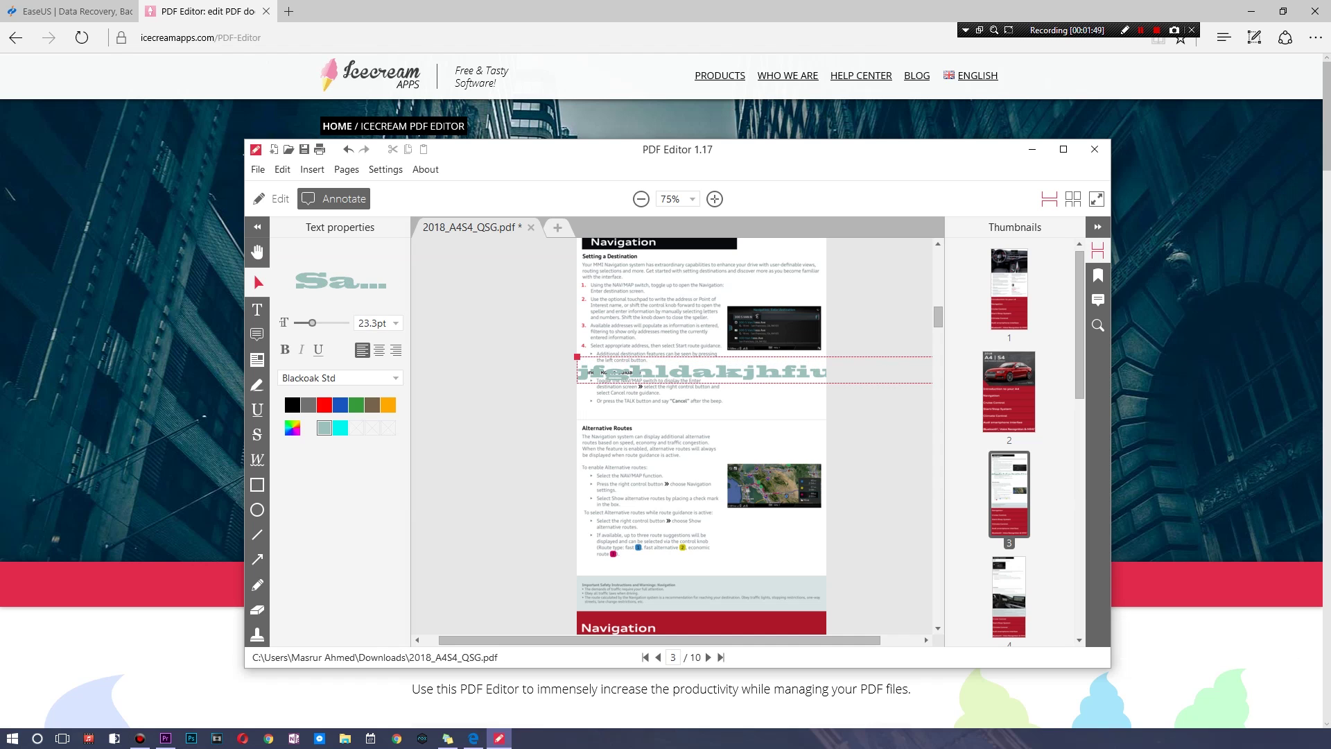
pyautogui.click(799, 385)
pyautogui.click(801, 369)
# Place 21 white sticky notes across the dashboard photo on page 1
pyautogui.click(1009, 377)
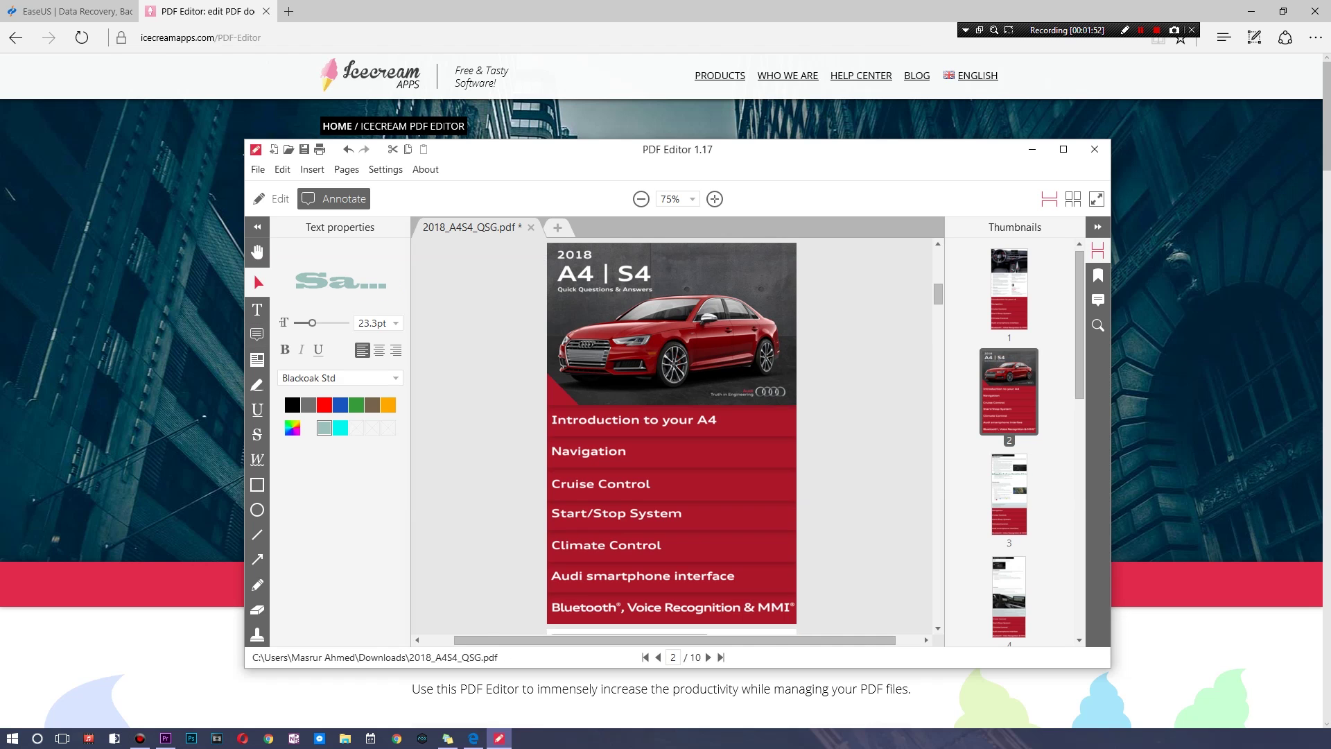
pyautogui.click(1016, 336)
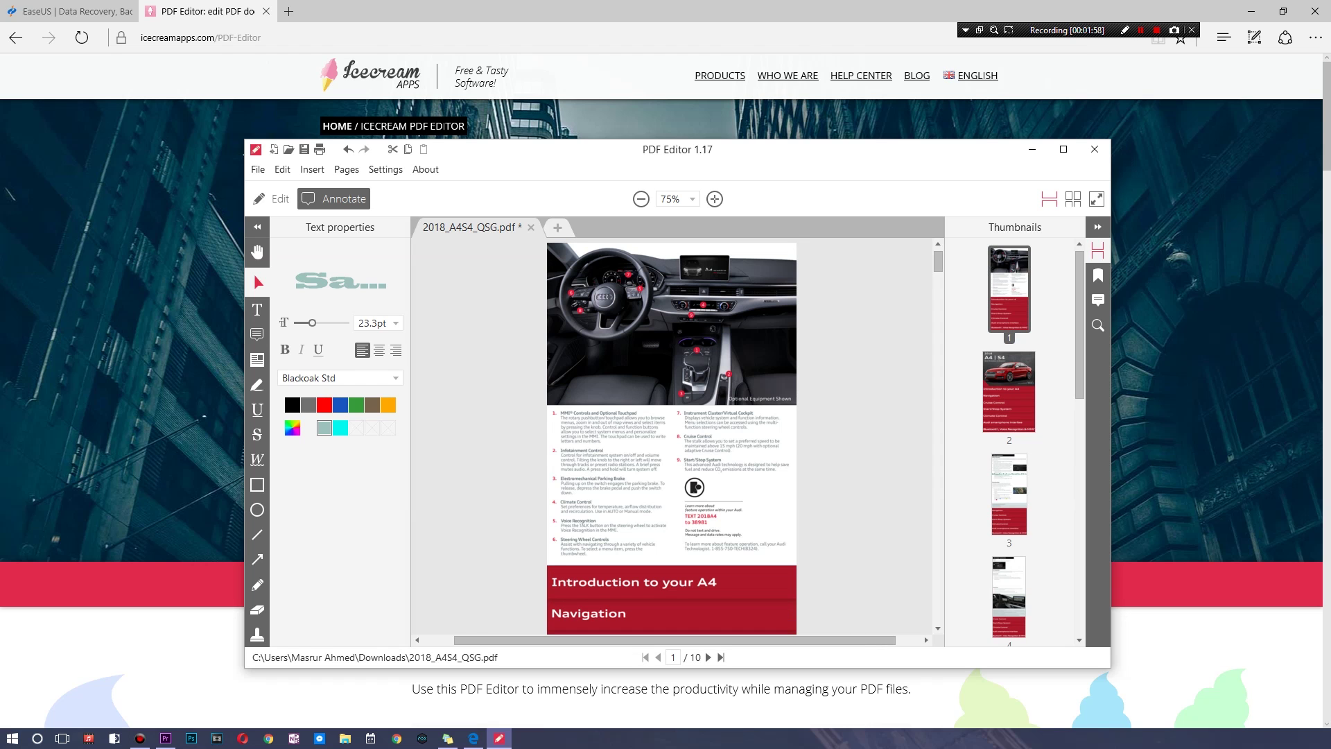
pyautogui.click(256, 334)
pyautogui.click(340, 323)
pyautogui.click(388, 322)
pyautogui.click(738, 255)
pyautogui.click(728, 299)
pyautogui.click(646, 291)
pyautogui.click(584, 269)
pyautogui.click(624, 250)
pyautogui.click(578, 325)
pyautogui.click(686, 365)
pyautogui.click(739, 333)
pyautogui.click(682, 311)
pyautogui.click(659, 359)
pyautogui.click(631, 348)
pyautogui.click(617, 324)
pyautogui.click(587, 371)
pyautogui.click(699, 337)
pyautogui.click(765, 258)
pyautogui.click(767, 280)
pyautogui.click(775, 320)
pyautogui.click(766, 350)
pyautogui.click(671, 265)
pyautogui.click(680, 286)
pyautogui.click(642, 310)
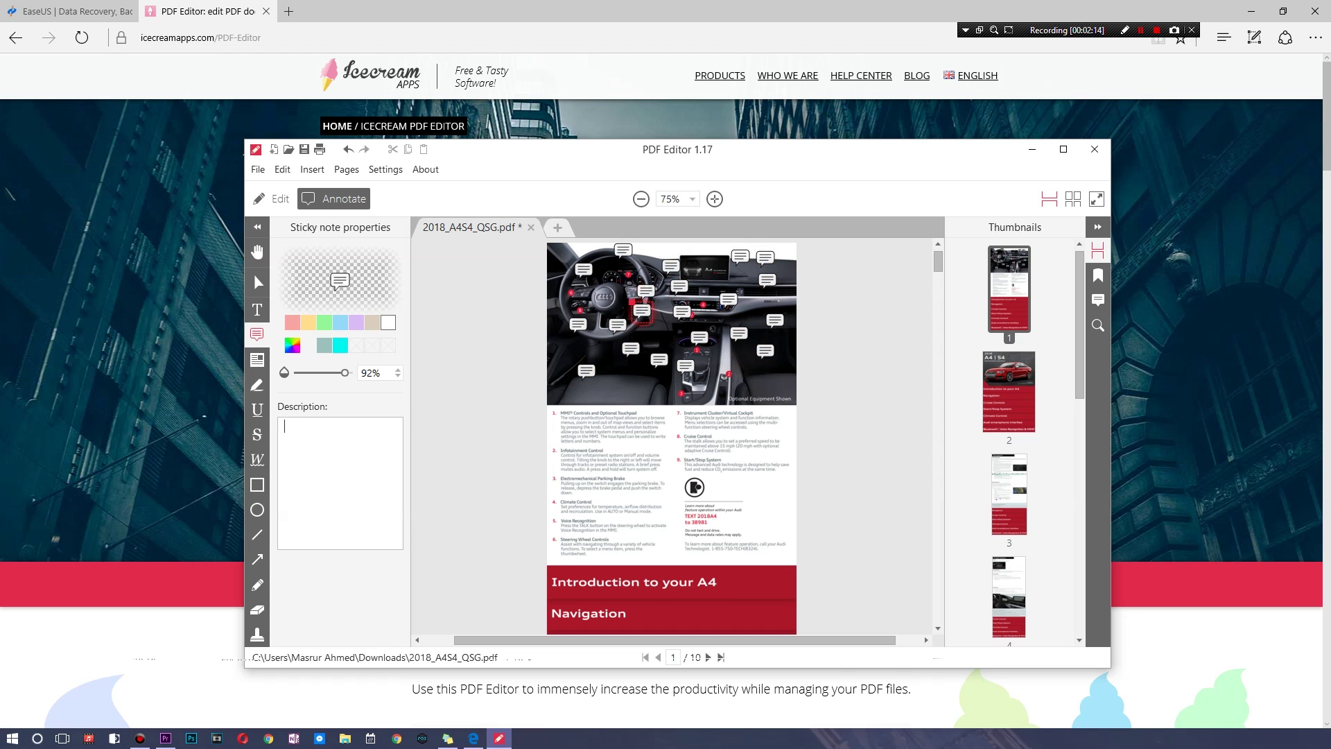
# Recolour the latest sticky note cyan and add three more cyan notes on the right side of the dashboard photo
pyautogui.click(340, 344)
pyautogui.click(783, 349)
pyautogui.click(757, 378)
pyautogui.click(753, 302)
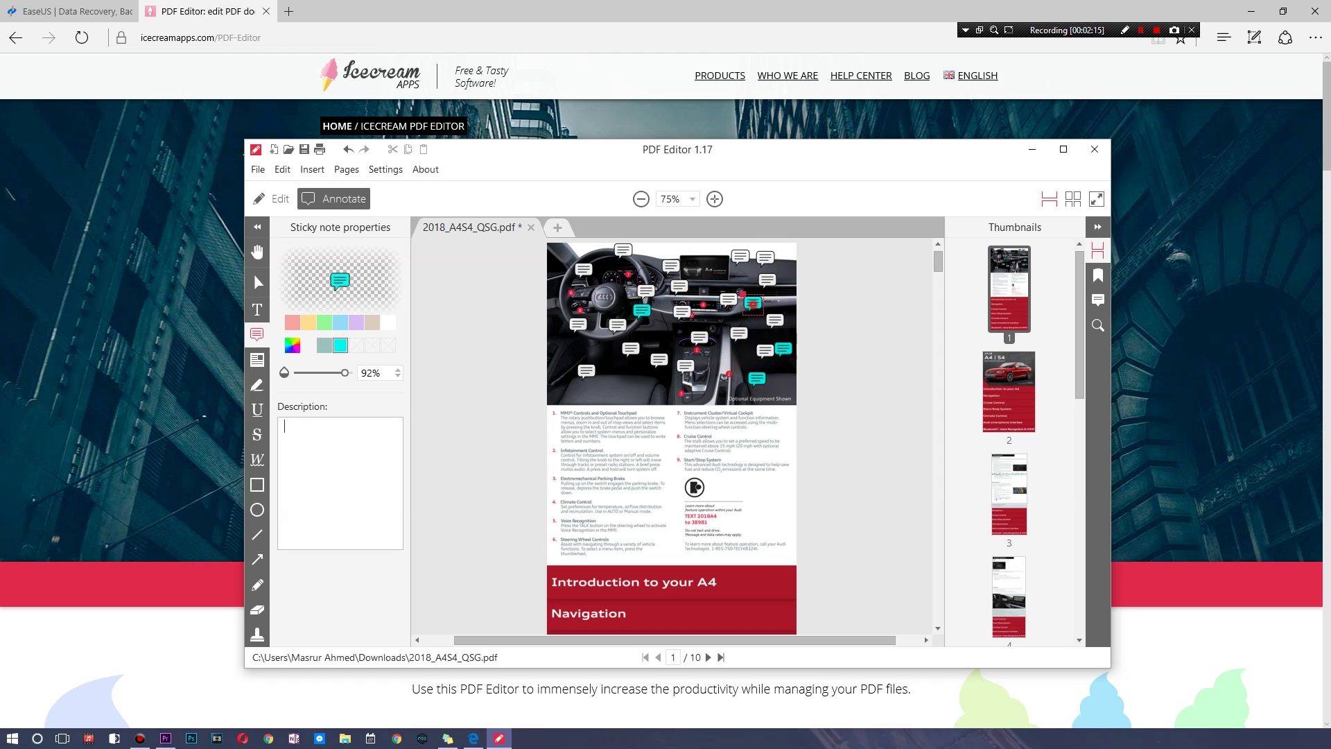
# Add purple sticky notes over the dashboard photo and finish with two cyan ones near its bottom edge
pyautogui.click(712, 303)
pyautogui.click(356, 323)
pyautogui.click(624, 287)
pyautogui.click(642, 265)
pyautogui.click(623, 342)
pyautogui.click(553, 289)
pyautogui.click(696, 349)
pyautogui.click(615, 372)
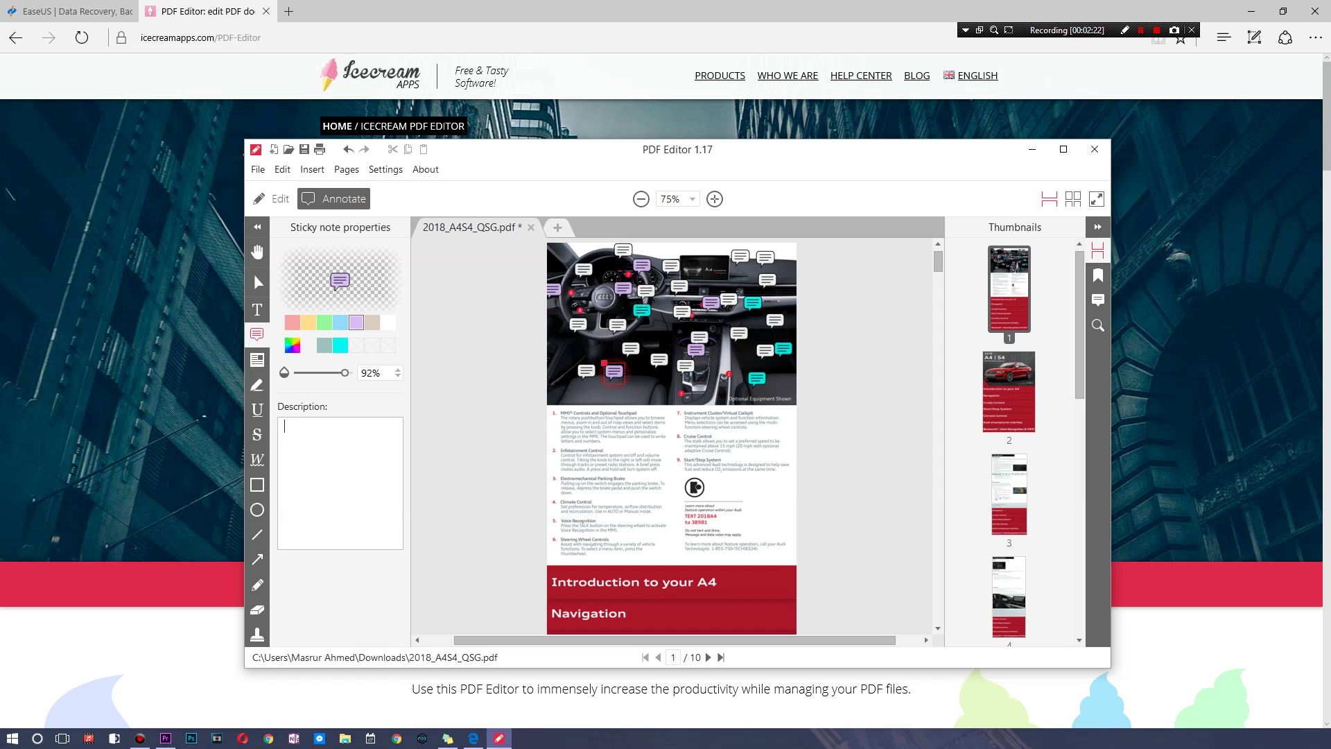
pyautogui.click(336, 347)
pyautogui.click(646, 372)
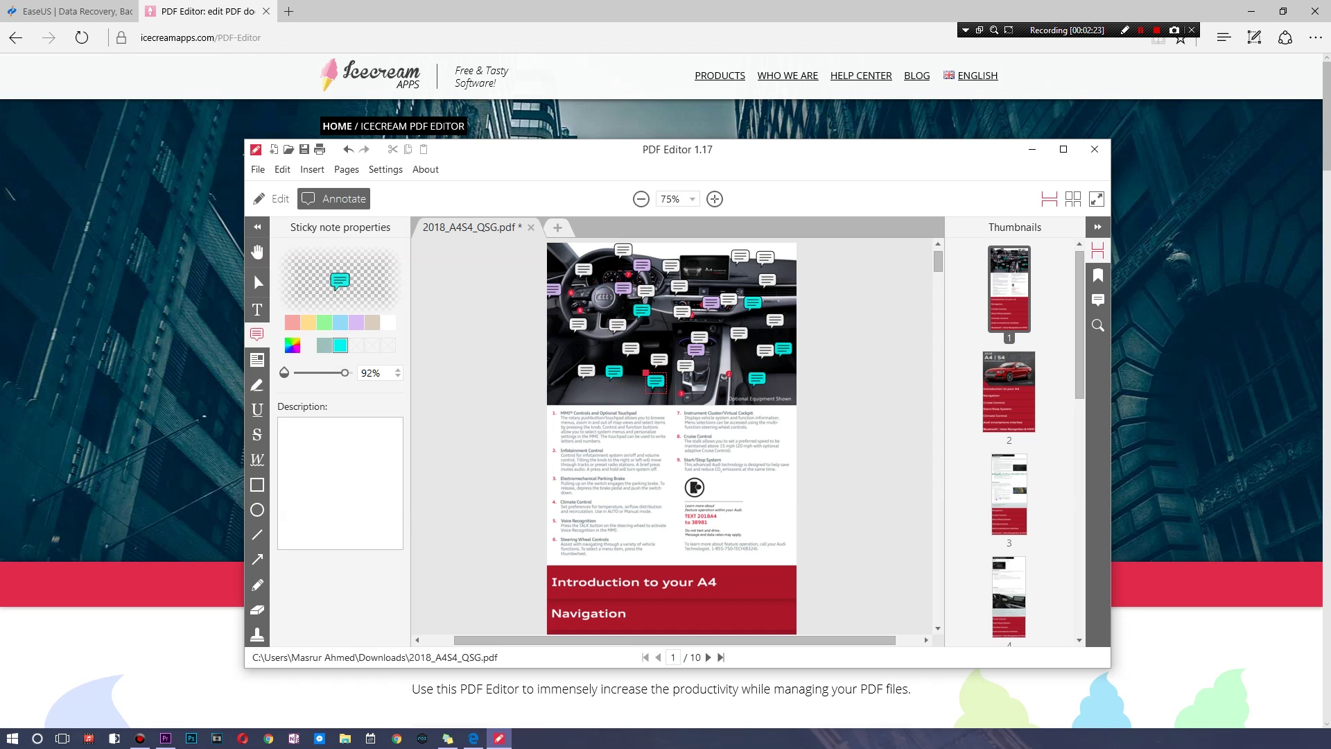
# Look over the area highlight, text highlight, strikeout and wavy underline tools' colour options, and go to page 2
pyautogui.click(257, 359)
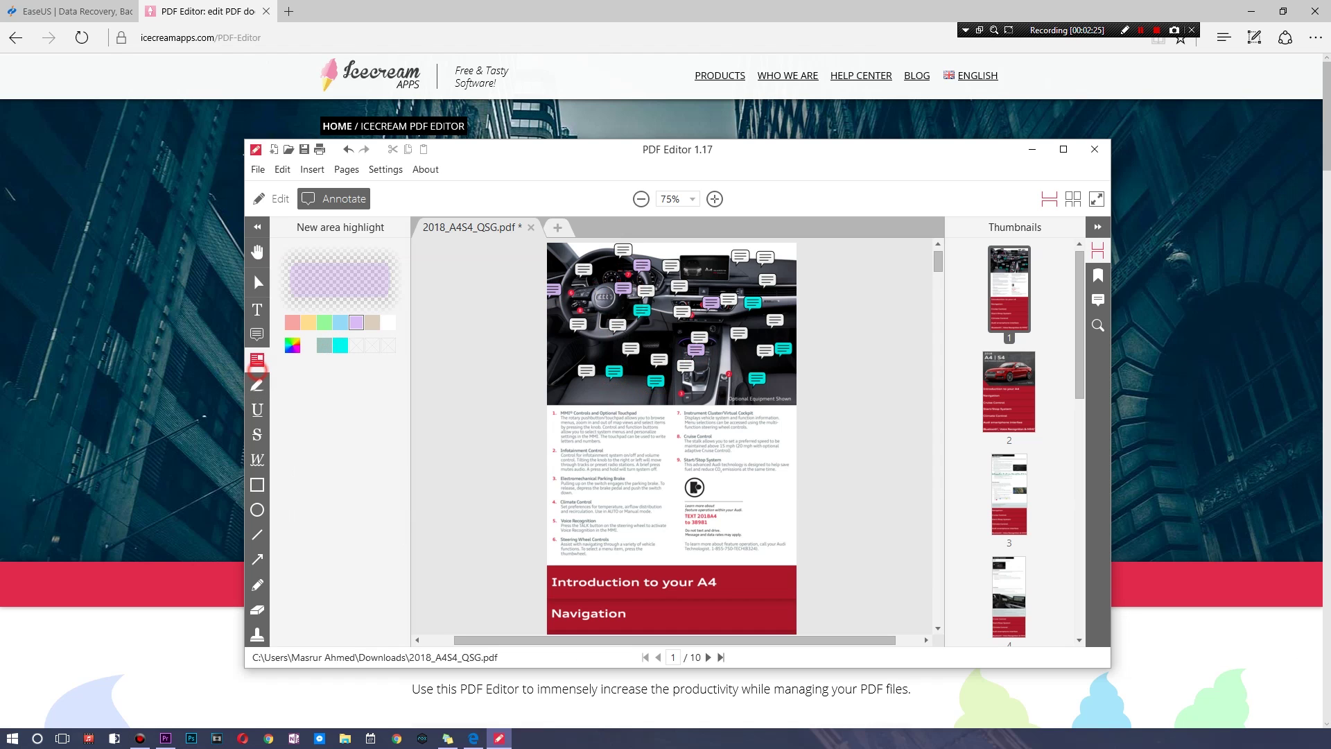
pyautogui.click(257, 385)
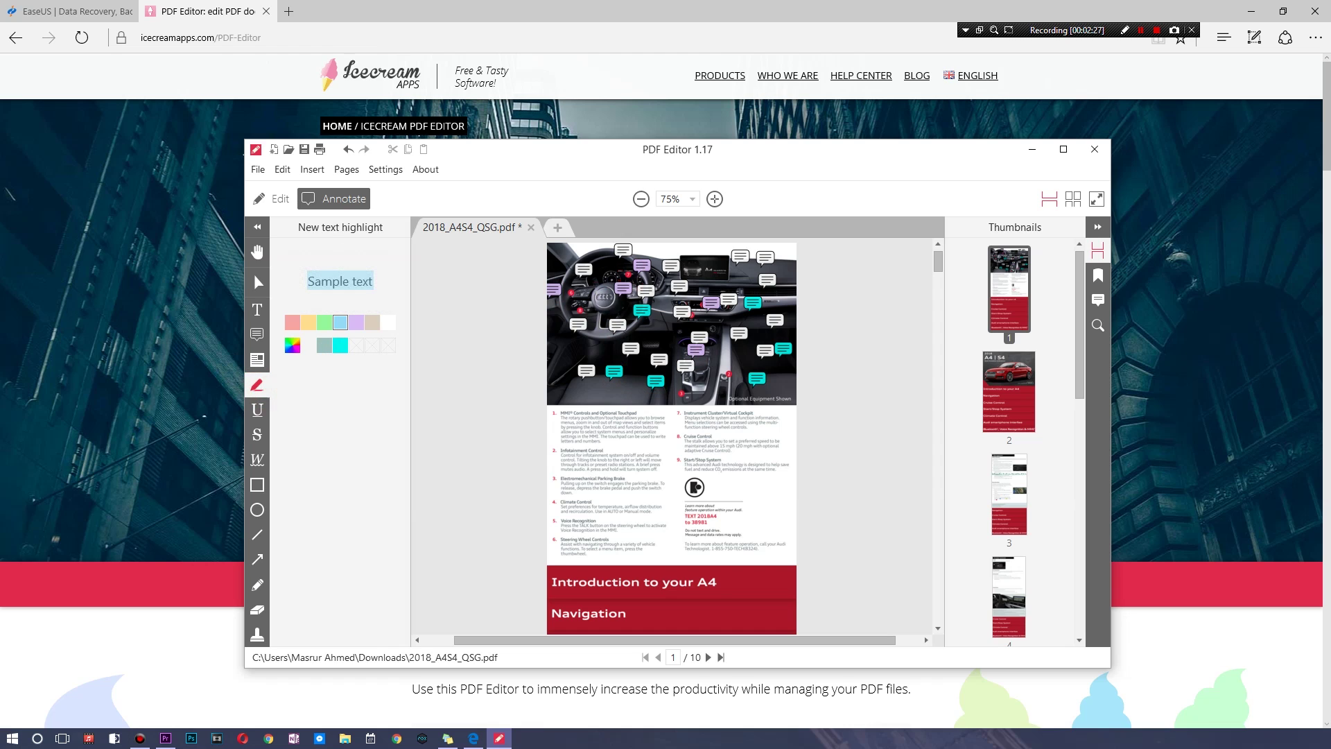
pyautogui.click(257, 435)
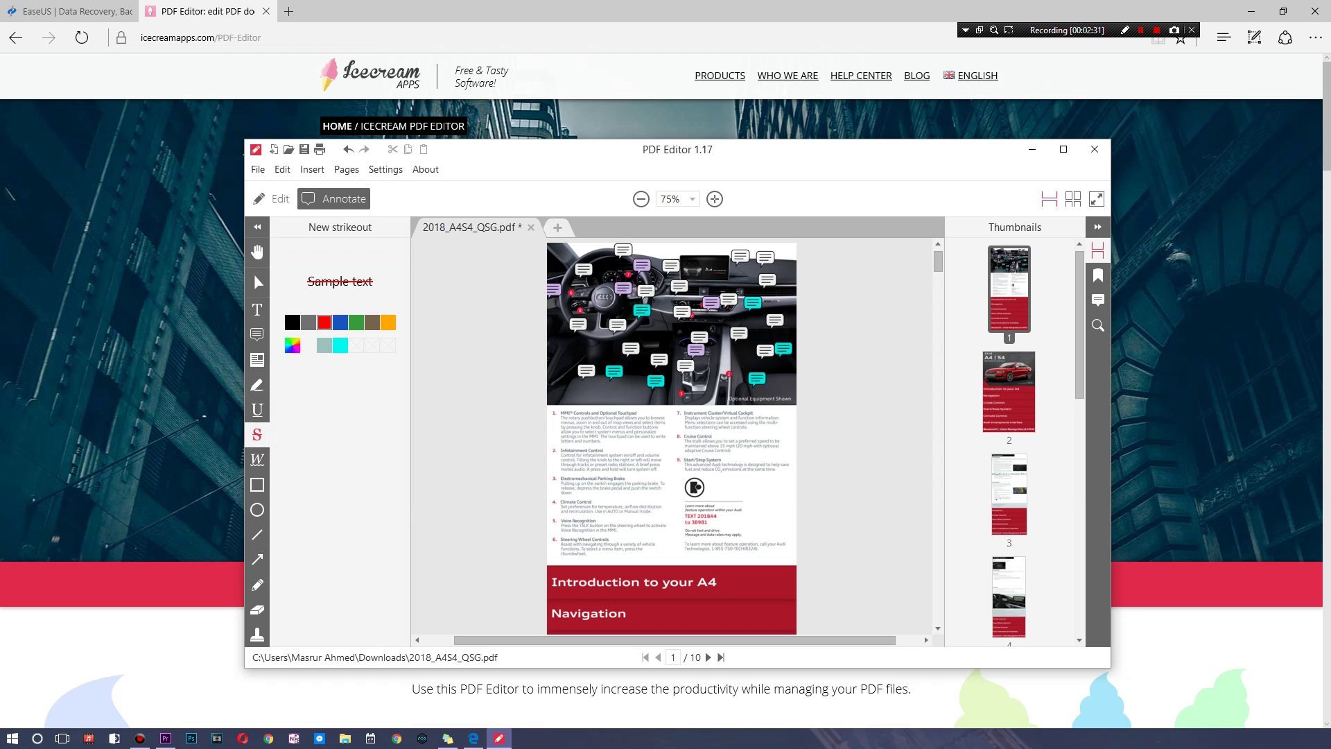
pyautogui.click(257, 459)
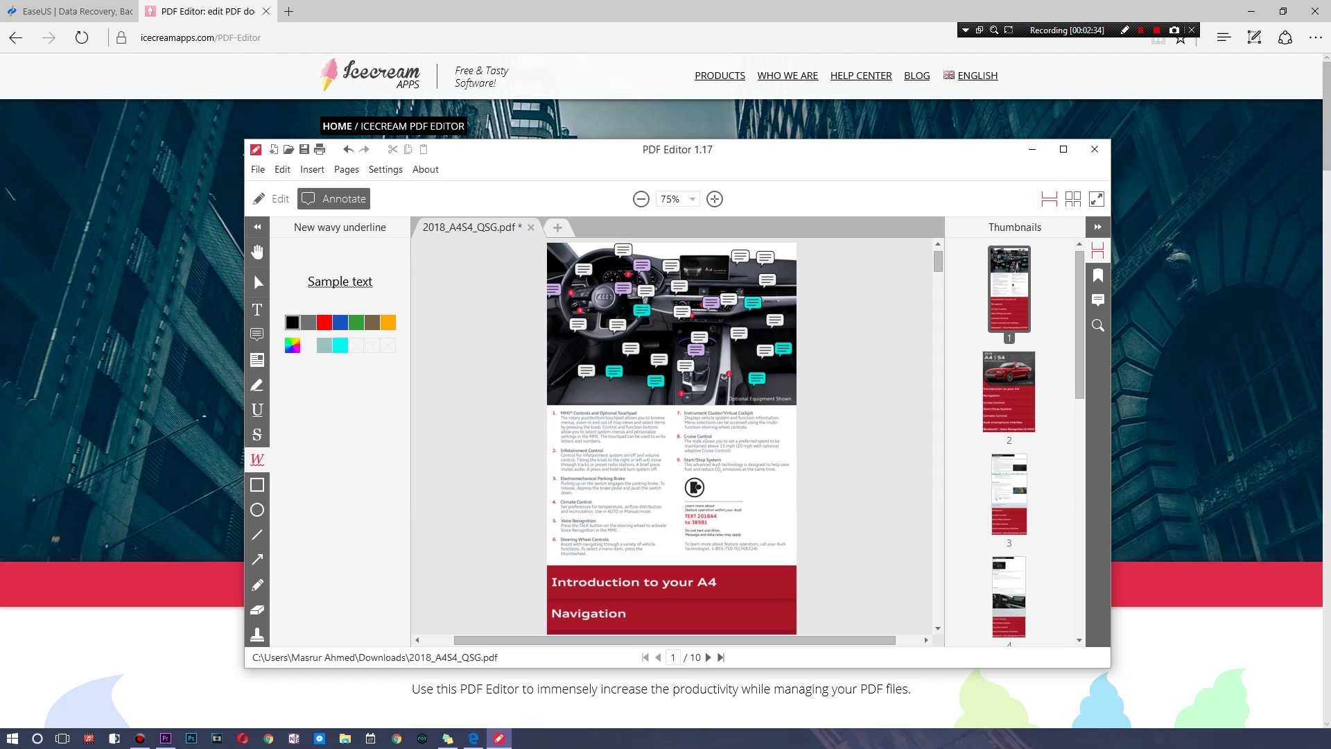
pyautogui.click(1014, 425)
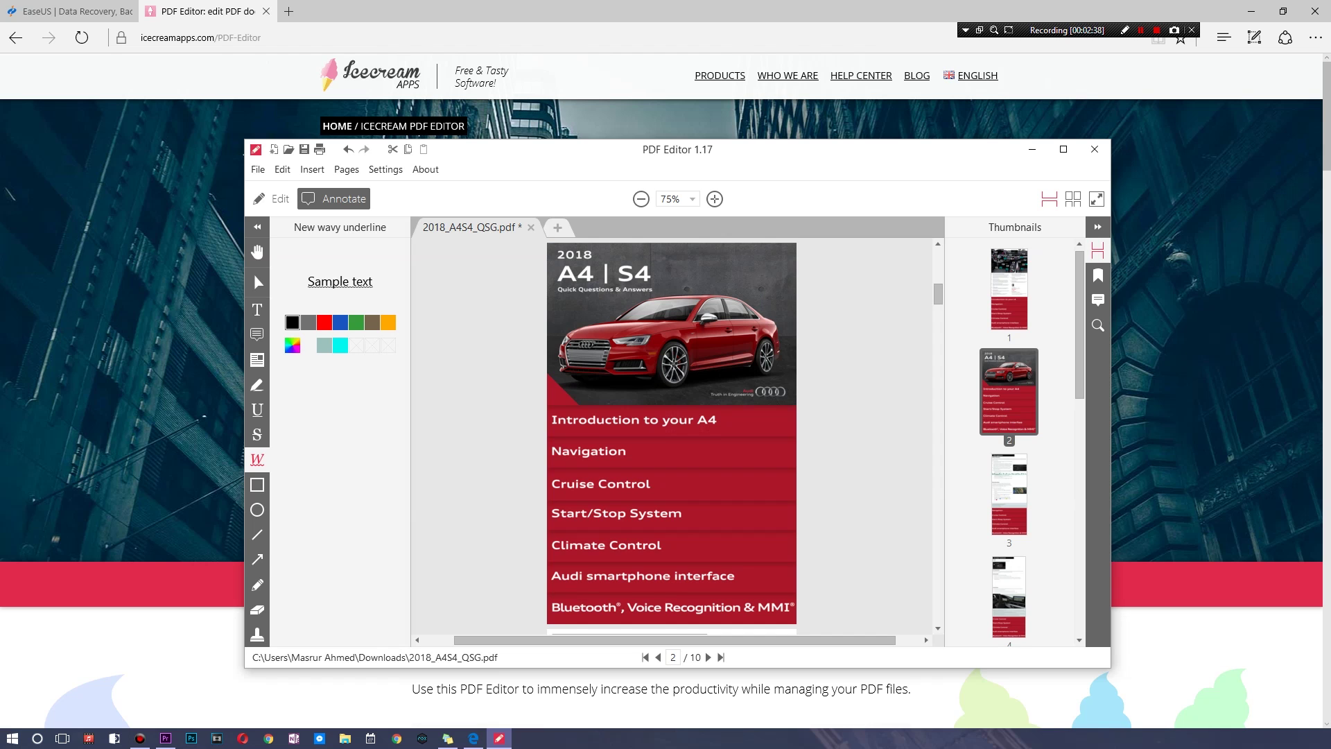
# Draw a purple-filled rectangle over the car photo on page 2, nudge it into place and raise its opacity to 100%
pyautogui.click(256, 484)
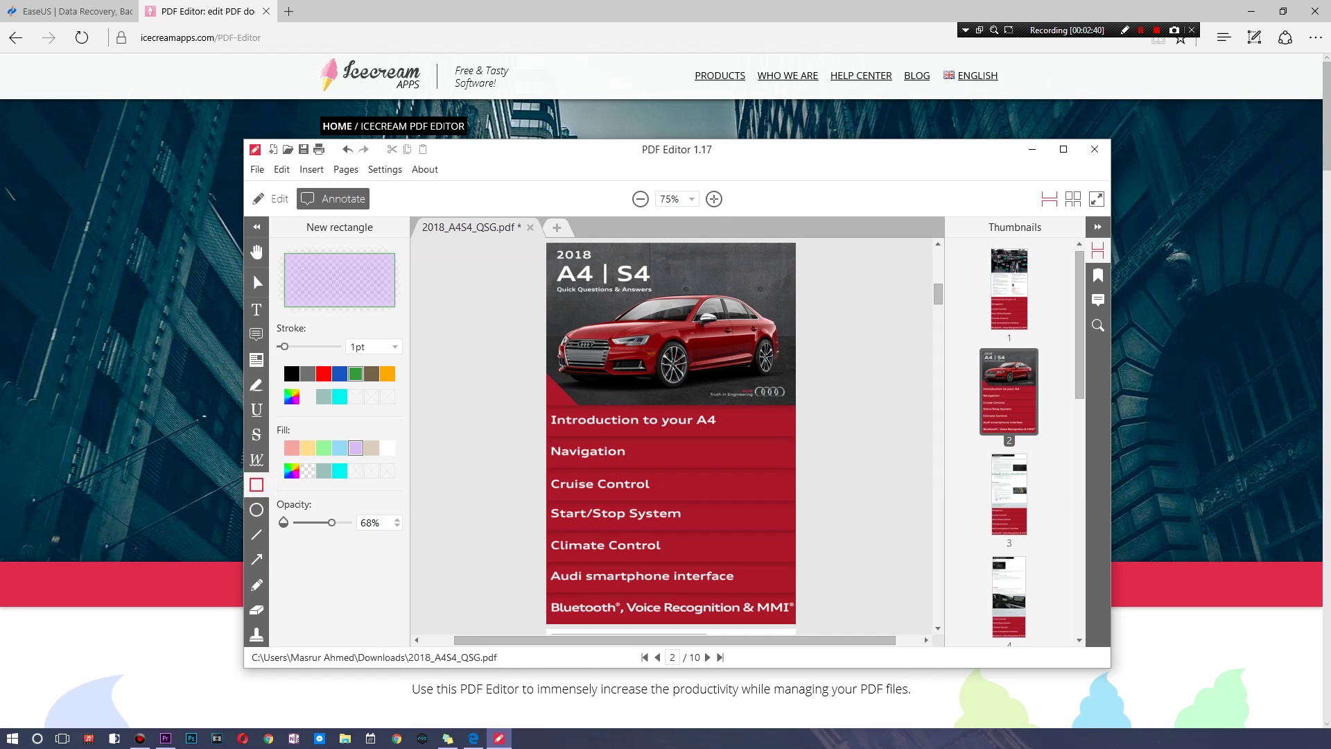
pyautogui.moveTo(553, 266)
pyautogui.mouseDown()
pyautogui.moveTo(660, 360)
pyautogui.moveTo(794, 396)
pyautogui.mouseUp()
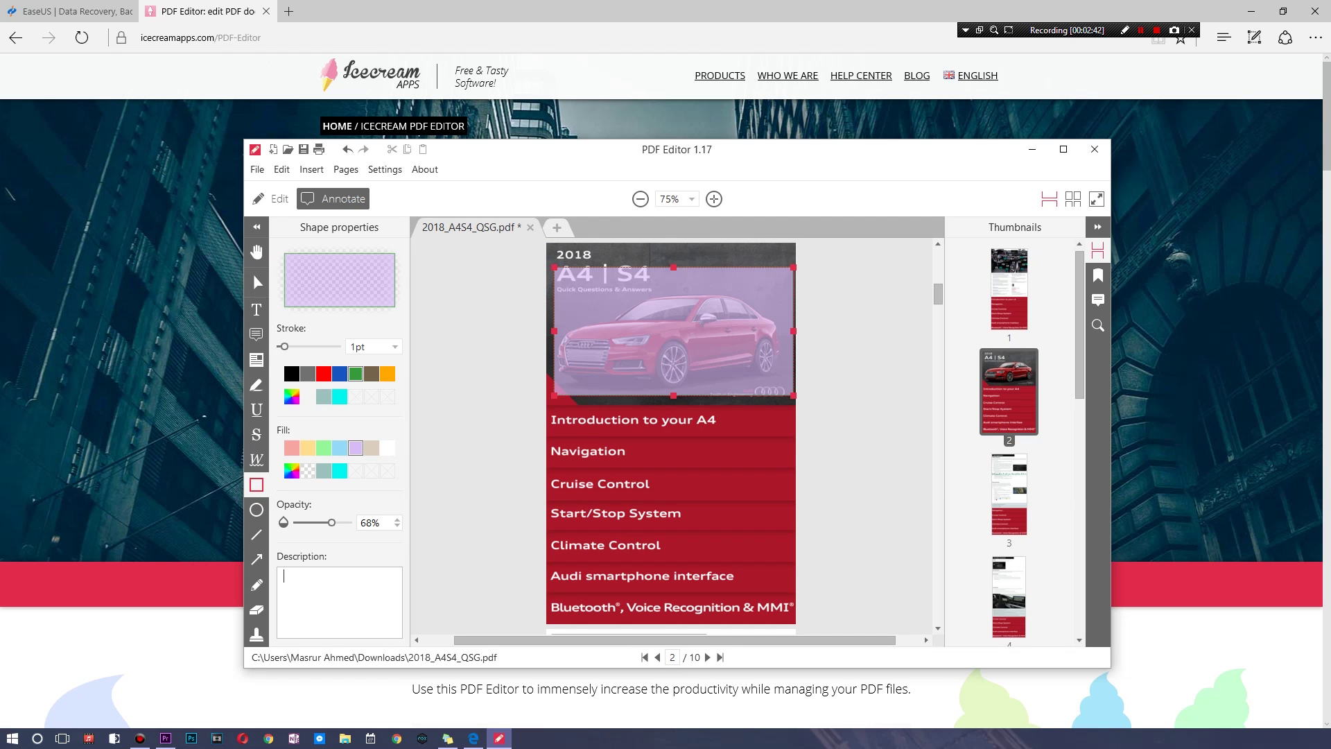
pyautogui.moveTo(670, 332); pyautogui.dragTo(670, 320)
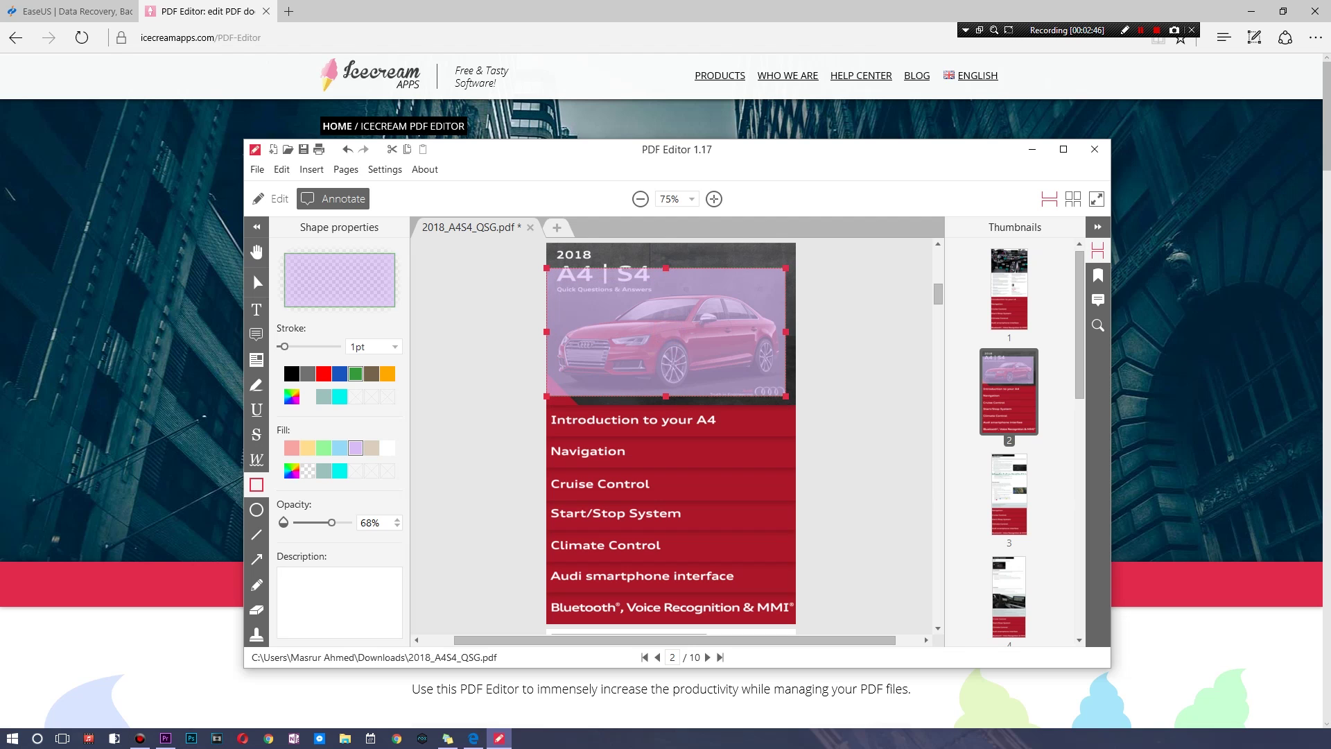
pyautogui.moveTo(330, 523); pyautogui.dragTo(349, 523)
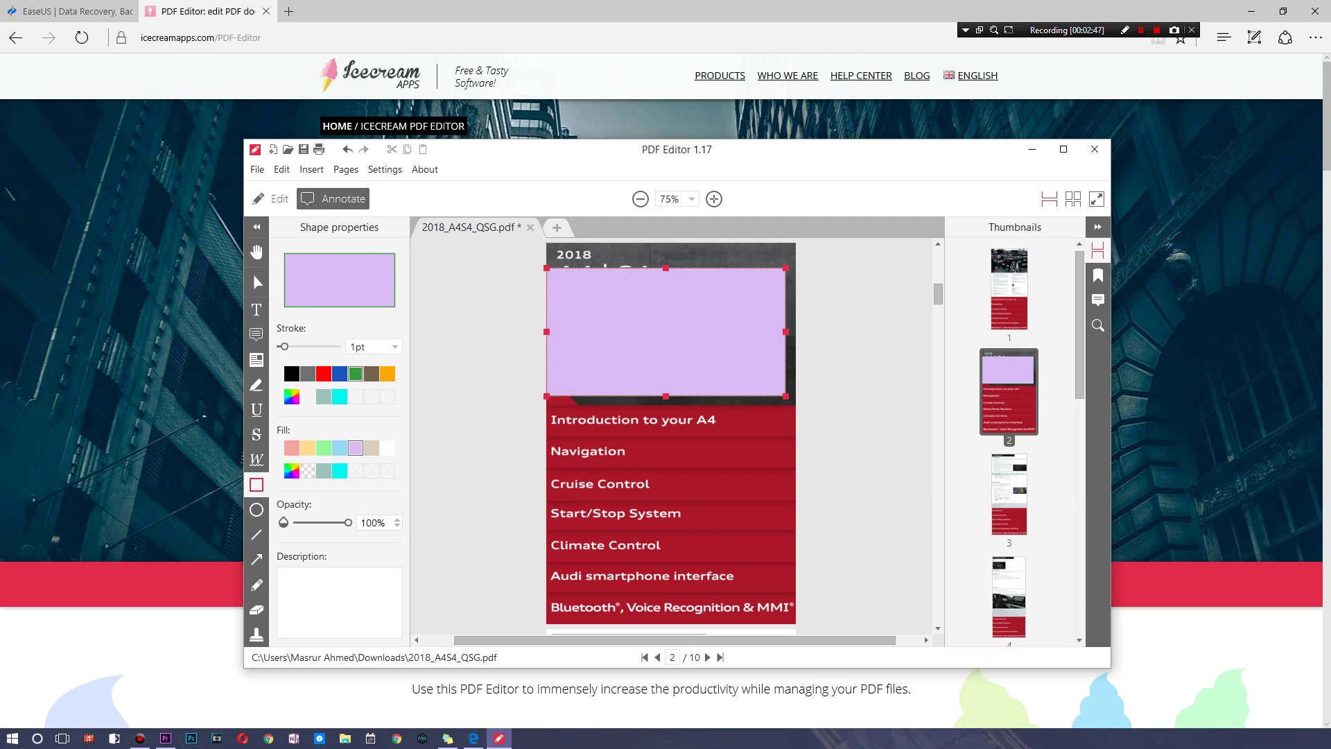
# Shrink and reposition the purple rectangle so it covers only the car below the A4 | S4 title
pyautogui.moveTo(613, 344); pyautogui.dragTo(622, 336)
pyautogui.moveTo(553, 260); pyautogui.dragTo(558, 299)
pyautogui.moveTo(637, 331); pyautogui.dragTo(695, 340)
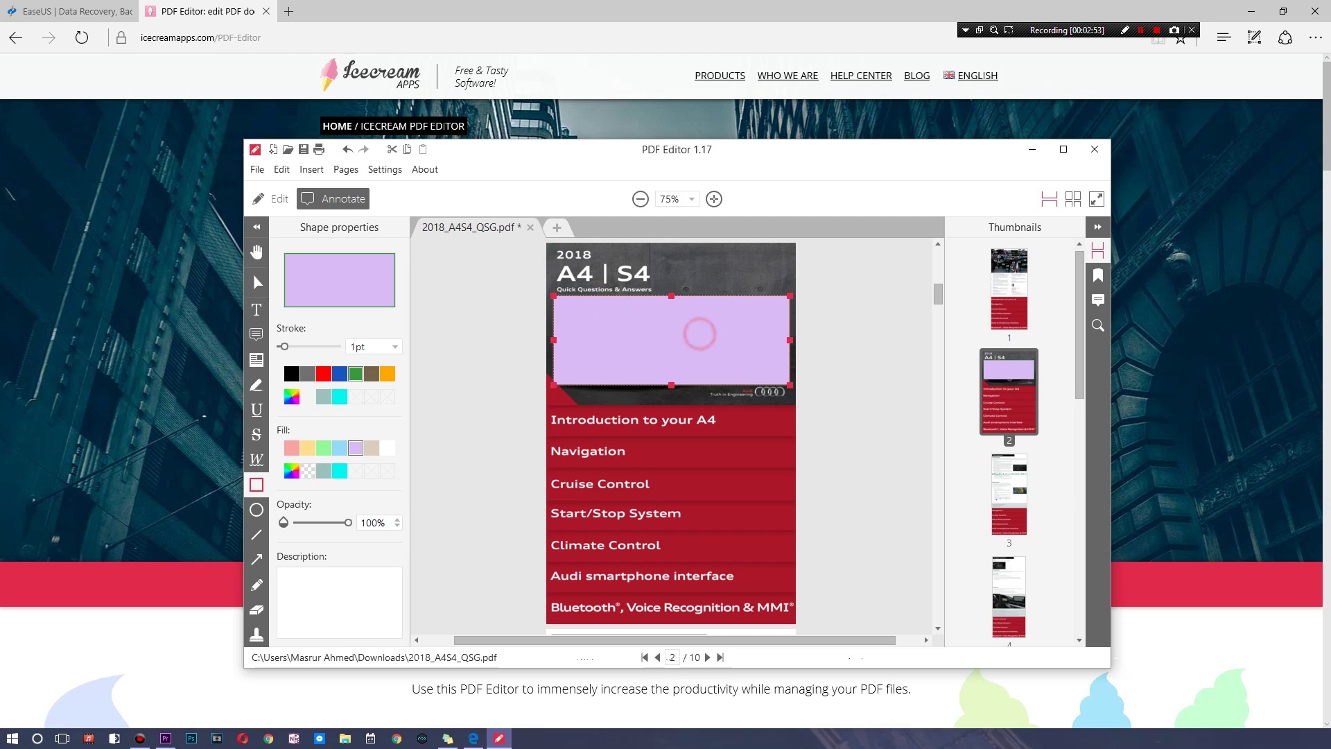
pyautogui.click(720, 286)
pyautogui.click(709, 333)
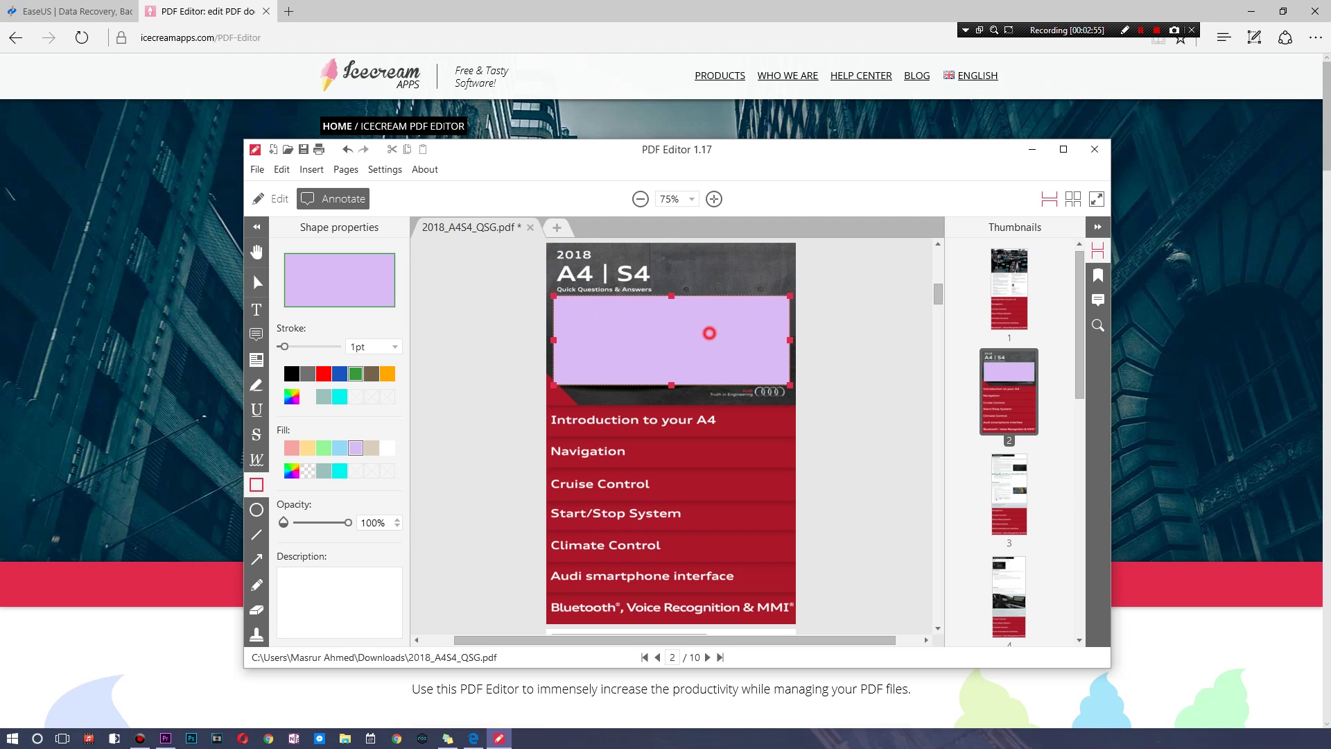
# Lower the opacity of the rectangle over the car to 15%
pyautogui.moveTo(348, 522); pyautogui.dragTo(300, 522)
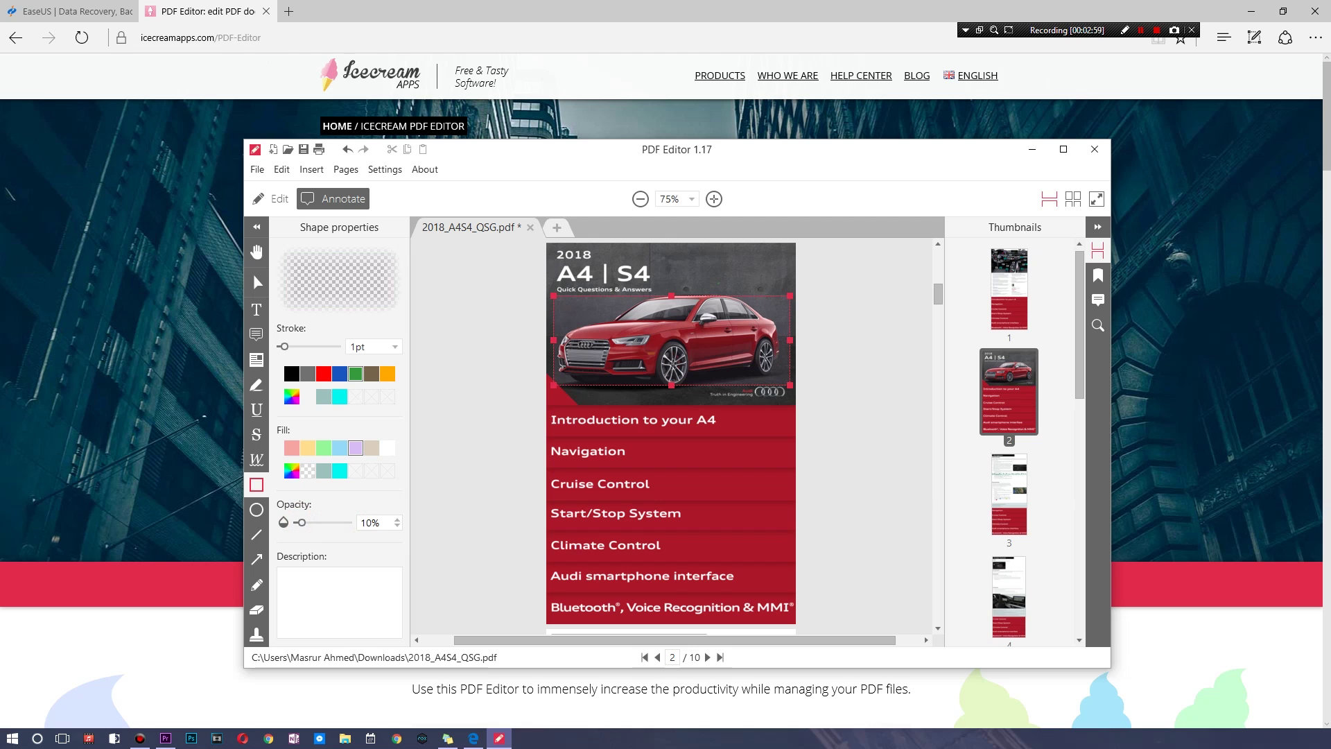
pyautogui.moveTo(301, 523); pyautogui.dragTo(304, 523)
pyautogui.click(843, 430)
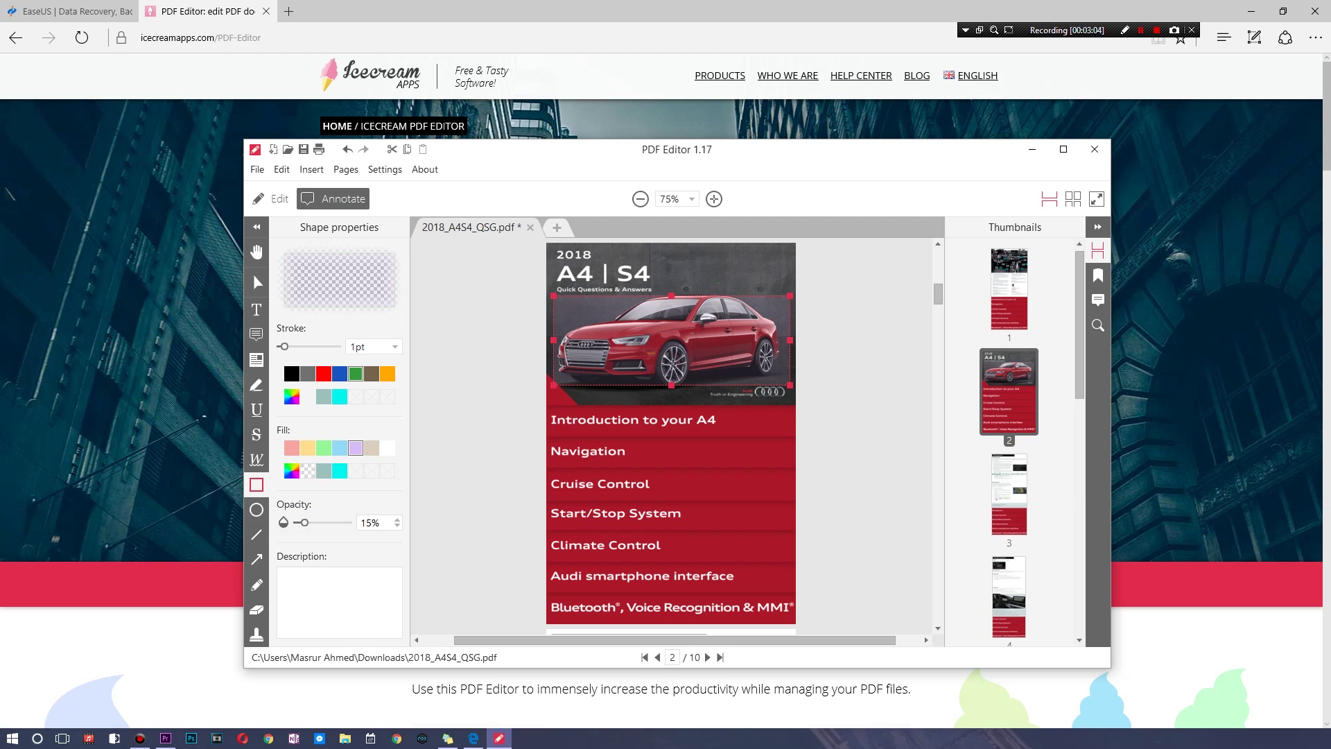
# On page 10, draw a green circle over the Bluetooth Pairing image and a yellow-filled circle over the Bluetooth Audio image
pyautogui.click(257, 510)
pyautogui.scroll(-5, 1009, 382)
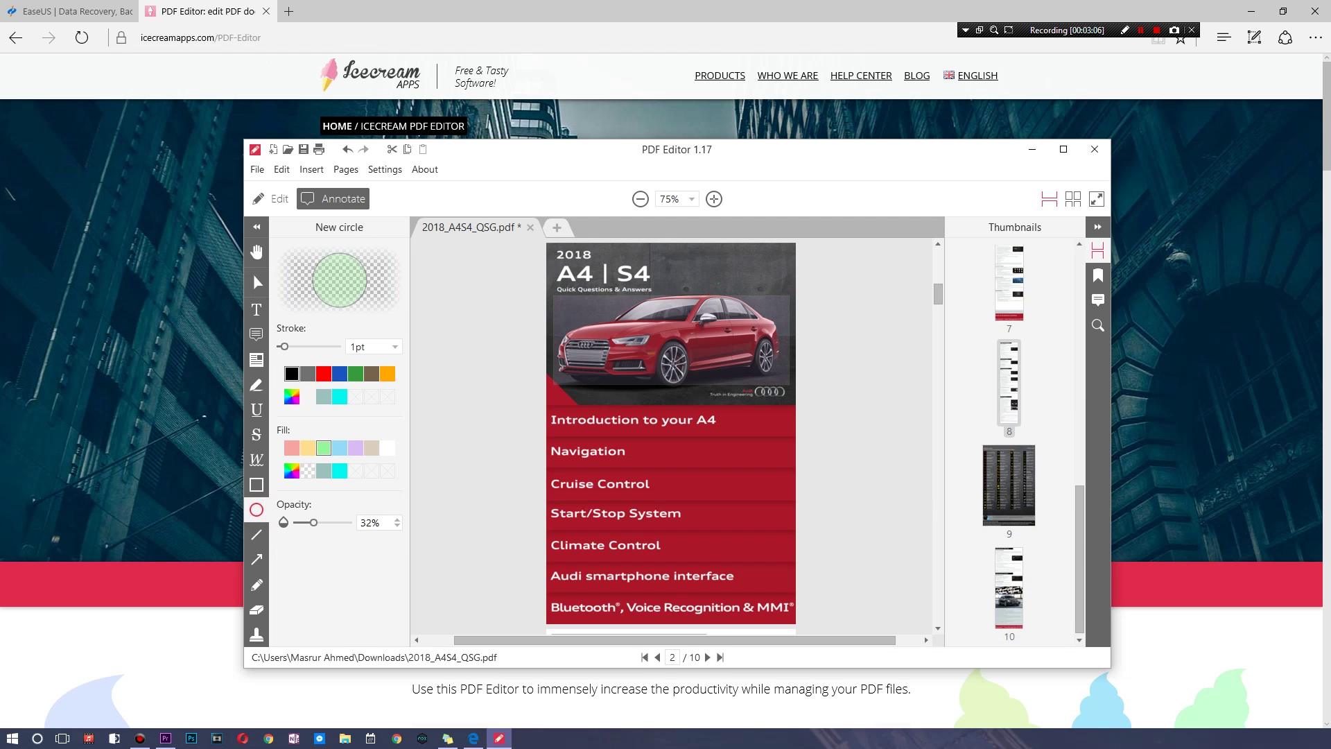
pyautogui.click(1009, 583)
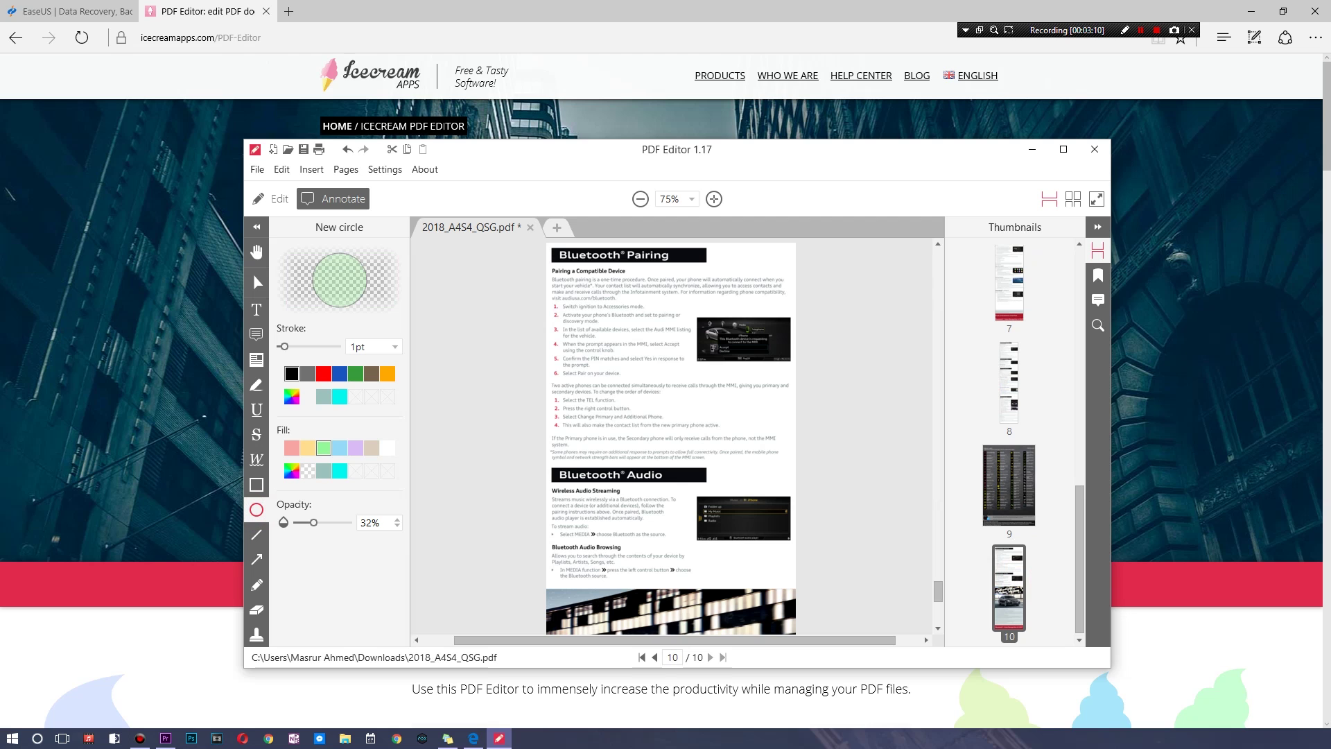
pyautogui.click(667, 300)
pyautogui.moveTo(707, 287); pyautogui.dragTo(795, 403)
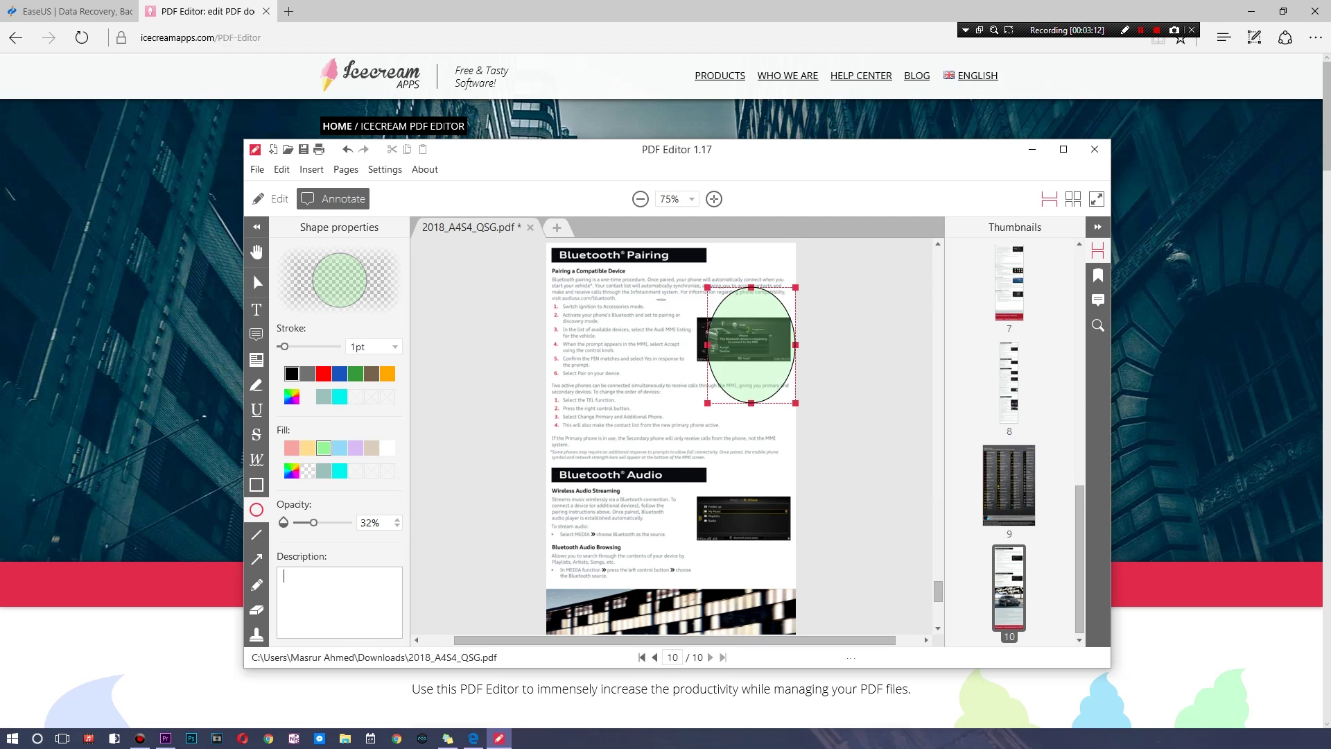
pyautogui.moveTo(718, 455); pyautogui.dragTo(793, 534)
pyautogui.click(307, 447)
# Change the green circle's fill to white and draw several more white circles across the Bluetooth text and images on page 10
pyautogui.click(739, 314)
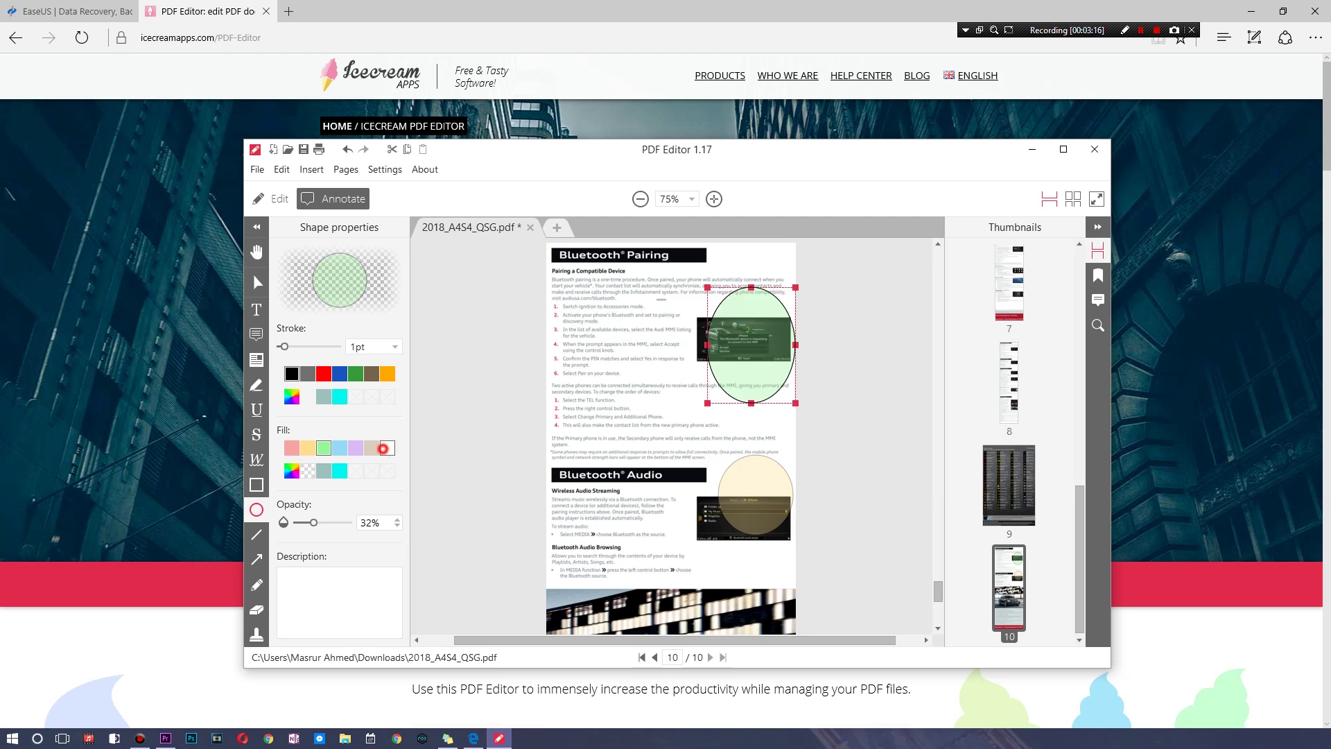
pyautogui.click(385, 448)
pyautogui.moveTo(563, 312); pyautogui.dragTo(697, 428)
pyautogui.moveTo(624, 469); pyautogui.dragTo(701, 550)
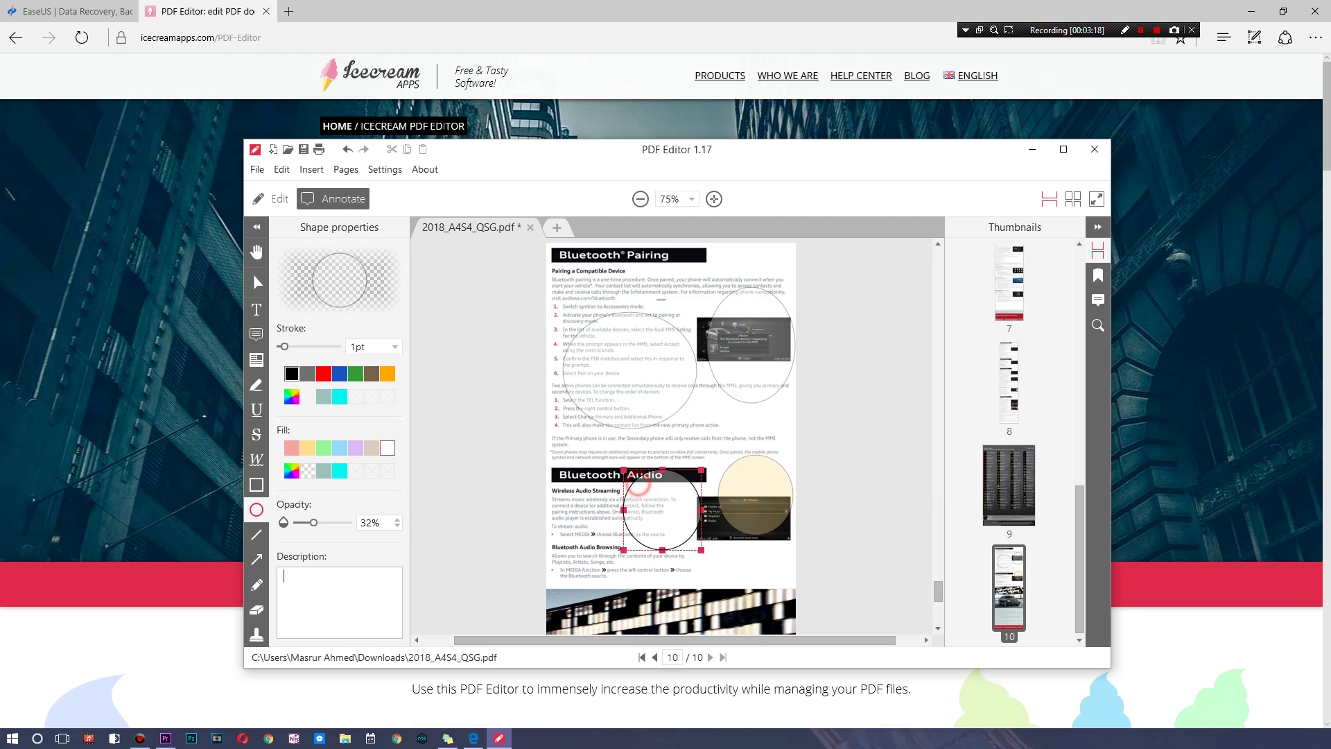
pyautogui.moveTo(655, 311); pyautogui.dragTo(760, 398)
pyautogui.moveTo(650, 269)
pyautogui.mouseDown()
pyautogui.moveTo(744, 348)
pyautogui.moveTo(603, 312)
pyautogui.moveTo(555, 462)
pyautogui.moveTo(686, 441)
pyautogui.moveTo(564, 454)
pyautogui.moveTo(683, 479)
pyautogui.moveTo(791, 447)
pyautogui.moveTo(664, 397)
pyautogui.moveTo(742, 397)
pyautogui.mouseUp()
# Draw several black 1pt lines over the third column of the indicator lights table on page 9
pyautogui.click(256, 534)
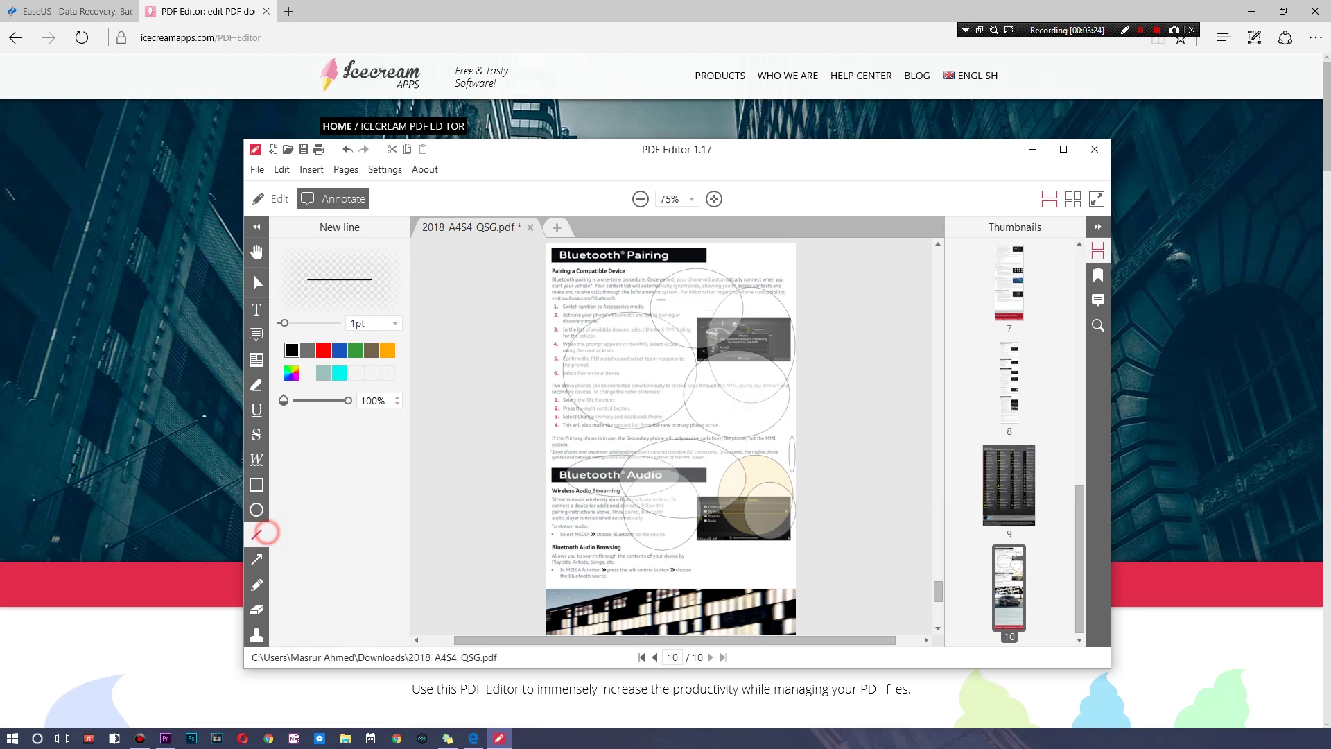
pyautogui.click(1016, 463)
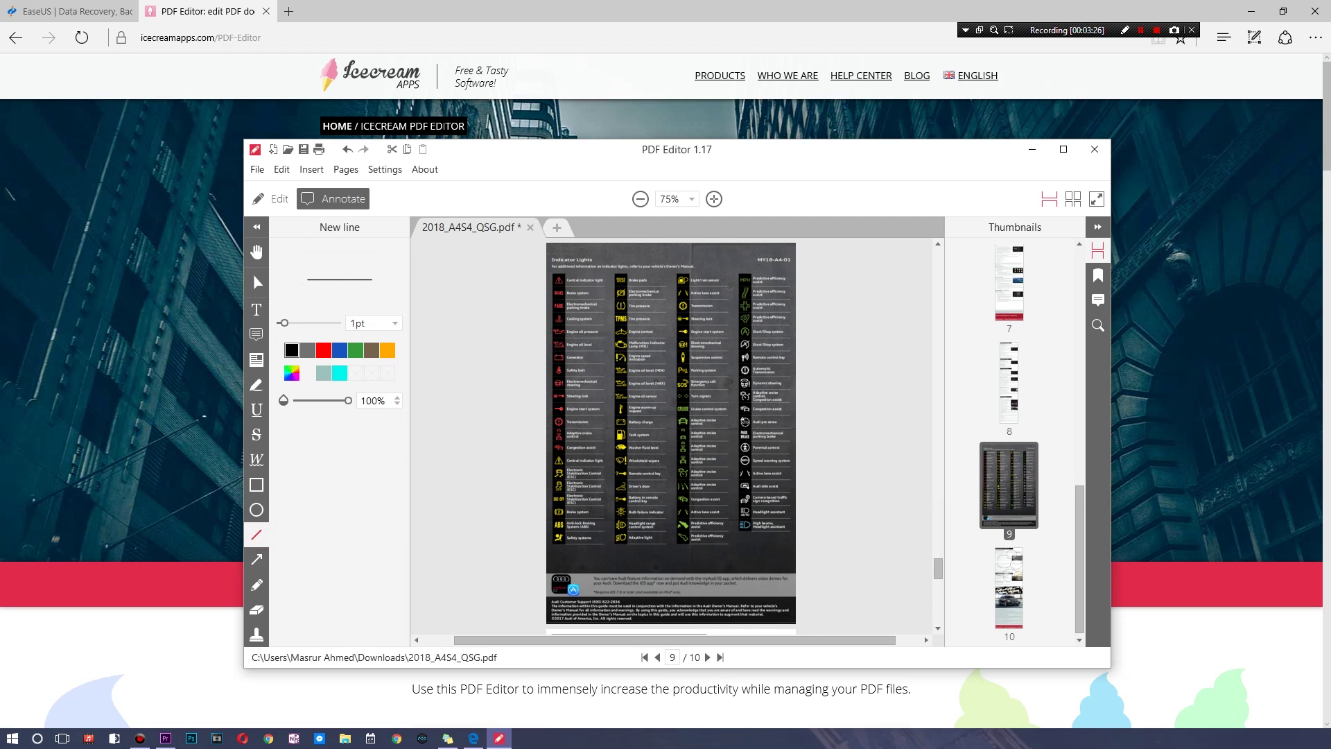
pyautogui.moveTo(696, 551); pyautogui.dragTo(695, 574)
pyautogui.moveTo(702, 265); pyautogui.dragTo(696, 433)
pyautogui.moveTo(714, 304); pyautogui.dragTo(713, 466)
pyautogui.moveTo(727, 314); pyautogui.dragTo(723, 509)
pyautogui.moveTo(667, 293); pyautogui.dragTo(688, 462)
pyautogui.moveTo(711, 274); pyautogui.dragTo(722, 449)
pyautogui.moveTo(720, 314); pyautogui.dragTo(664, 388)
# Draw orange lines across the third column of the indicator lights table
pyautogui.click(386, 350)
pyautogui.moveTo(694, 294); pyautogui.dragTo(708, 419)
pyautogui.moveTo(700, 396); pyautogui.dragTo(735, 308)
# Recolour the slanted line beside the third column red and draw red lines over the first column of indicator lights
pyautogui.click(667, 303)
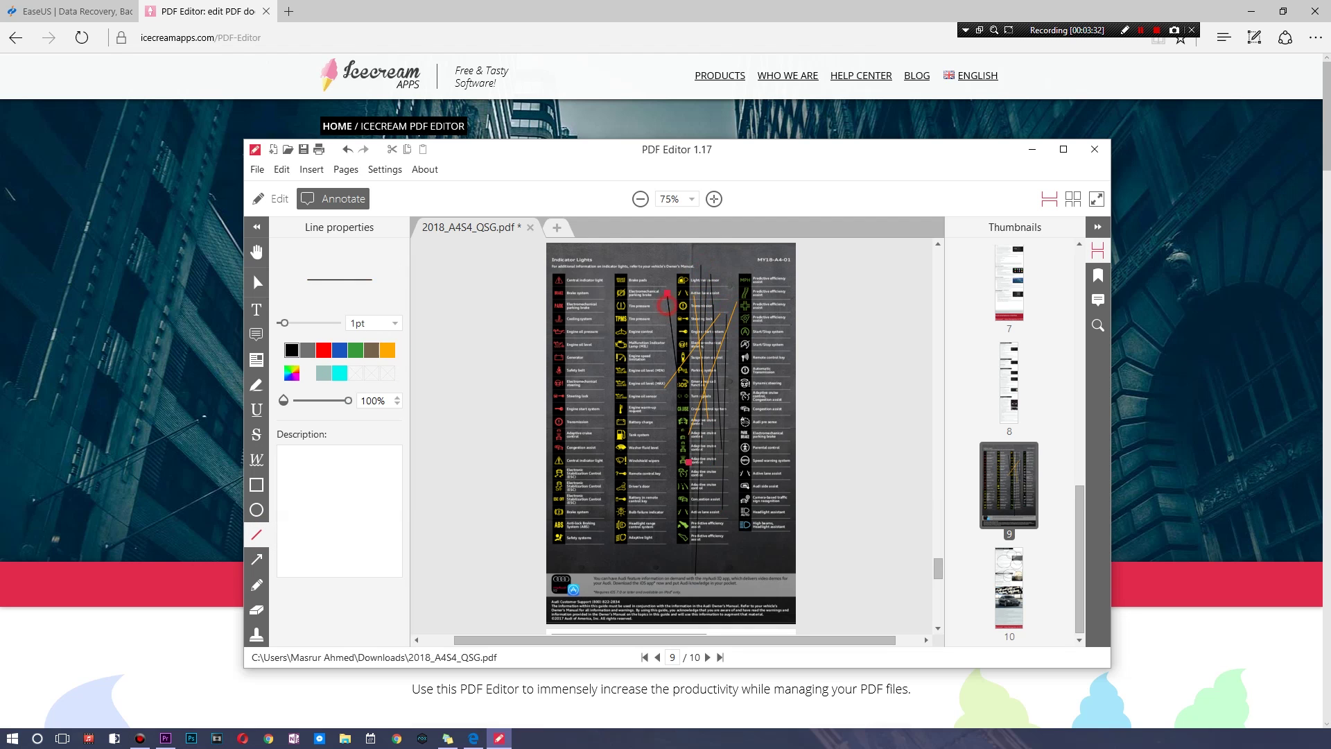
pyautogui.click(339, 350)
pyautogui.click(323, 350)
pyautogui.moveTo(572, 291); pyautogui.dragTo(576, 392)
pyautogui.moveTo(574, 439); pyautogui.dragTo(646, 364)
pyautogui.moveTo(562, 272)
pyautogui.mouseDown()
pyautogui.moveTo(609, 420)
pyautogui.moveTo(558, 396)
pyautogui.moveTo(569, 401)
pyautogui.mouseUp()
pyautogui.moveTo(590, 288); pyautogui.dragTo(583, 440)
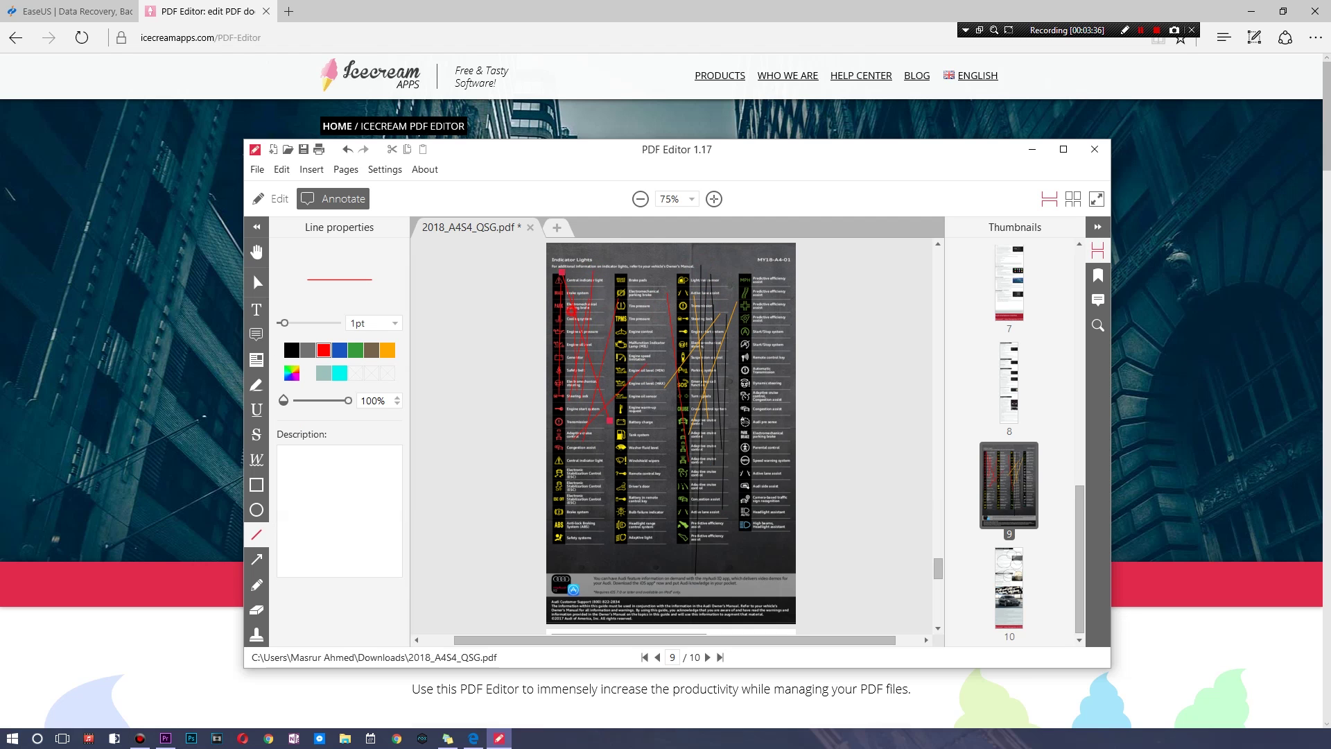
pyautogui.click(236, 560)
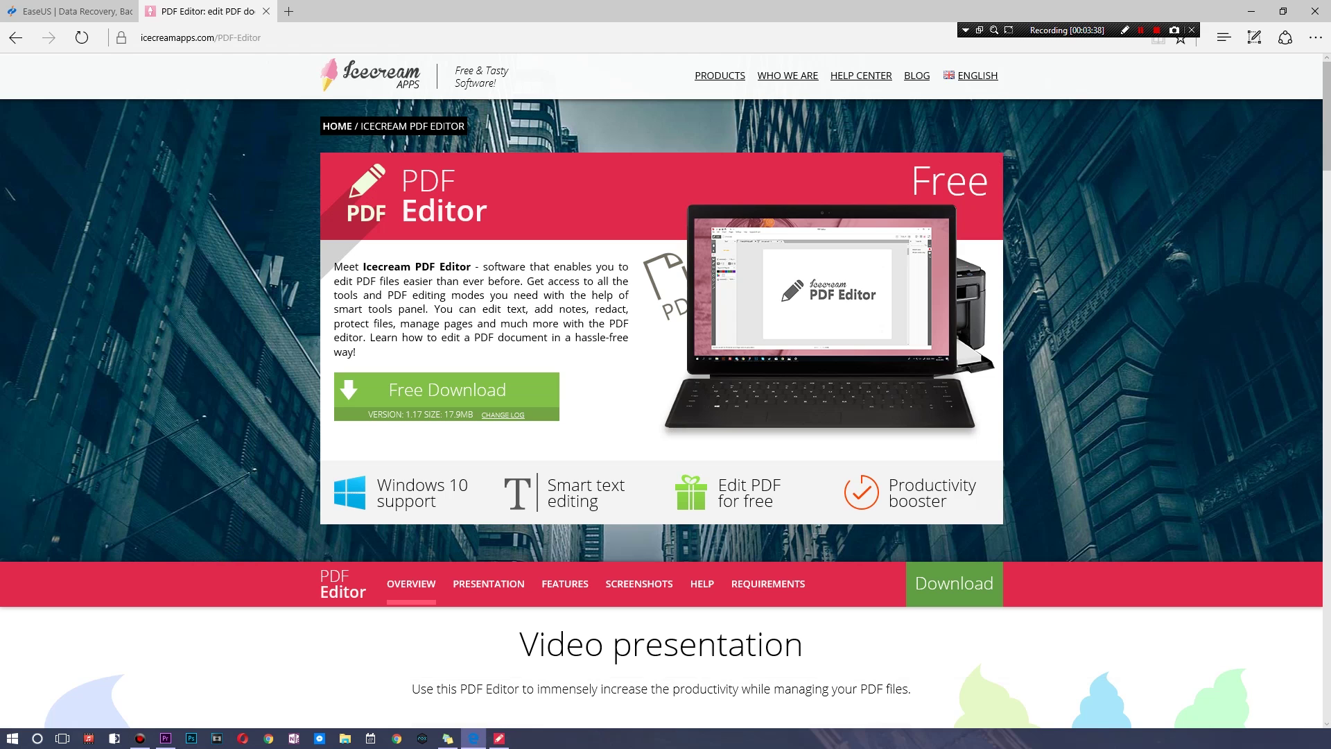
pyautogui.hotkey('alt', 'Tab')
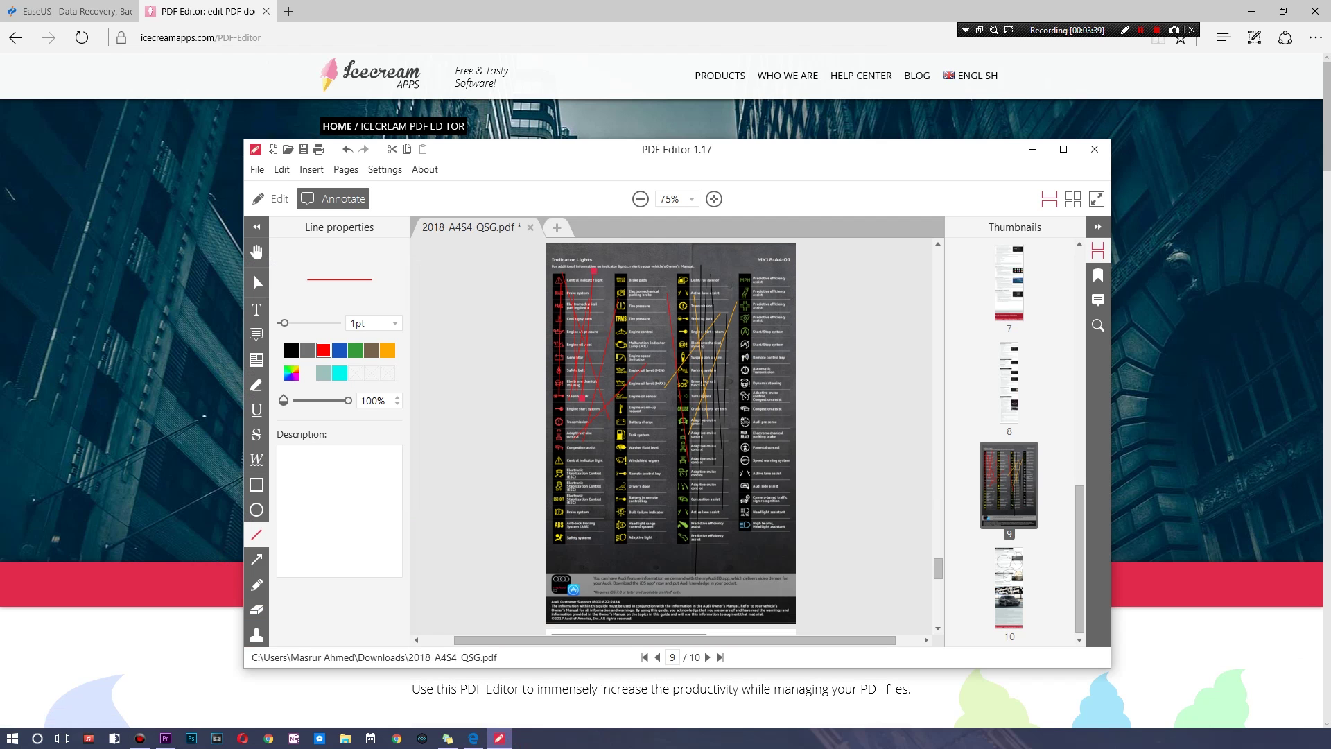
# On page 8, draw black arrows from all around pointing at the Bluetooth Pairing screen image
pyautogui.click(1025, 375)
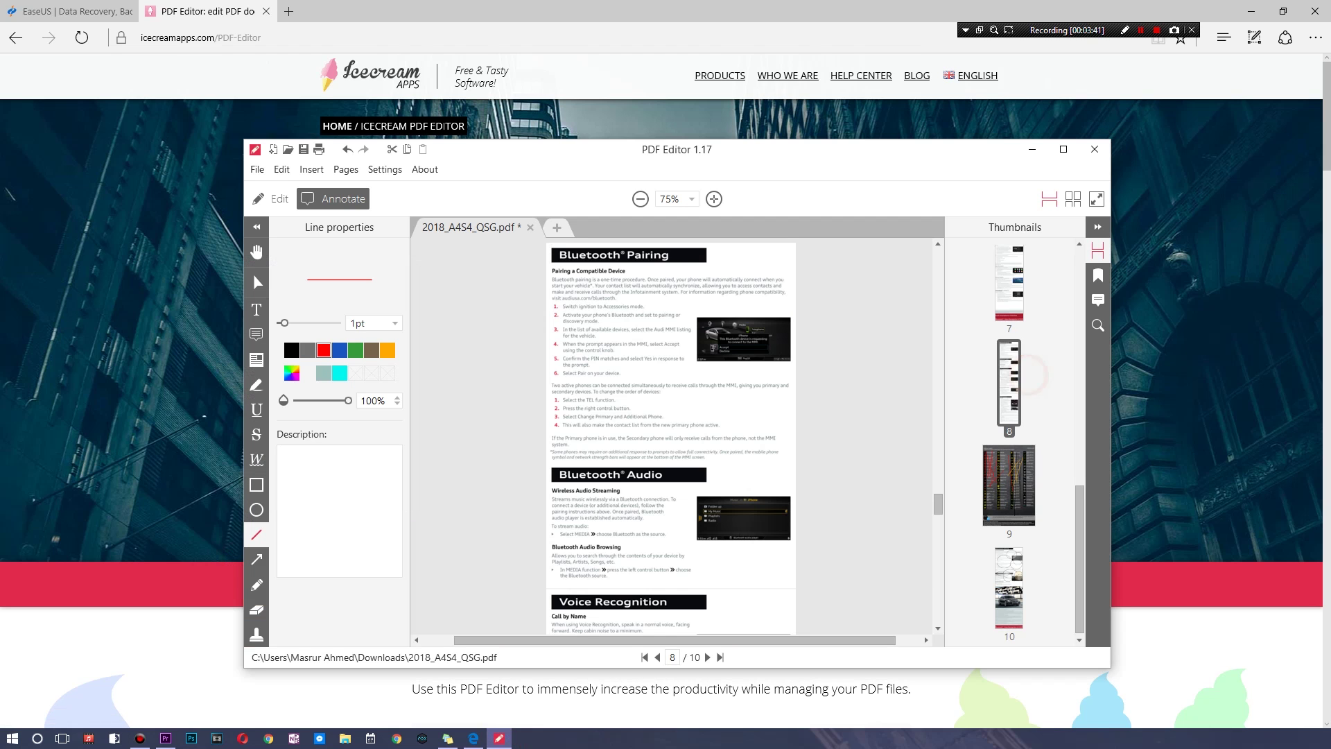
pyautogui.click(258, 558)
pyautogui.moveTo(677, 399); pyautogui.dragTo(706, 361)
pyautogui.moveTo(705, 425); pyautogui.dragTo(734, 364)
pyautogui.moveTo(770, 418)
pyautogui.mouseDown()
pyautogui.moveTo(754, 378)
pyautogui.moveTo(769, 360)
pyautogui.mouseUp()
pyautogui.moveTo(775, 273)
pyautogui.mouseDown()
pyautogui.moveTo(737, 318)
pyautogui.moveTo(683, 336)
pyautogui.moveTo(694, 385)
pyautogui.moveTo(666, 351)
pyautogui.moveTo(687, 346)
pyautogui.mouseUp()
pyautogui.moveTo(641, 405); pyautogui.dragTo(679, 381)
pyautogui.moveTo(733, 426); pyautogui.dragTo(726, 380)
pyautogui.moveTo(759, 445); pyautogui.dragTo(760, 376)
pyautogui.moveTo(784, 437); pyautogui.dragTo(778, 375)
pyautogui.moveTo(795, 387); pyautogui.dragTo(776, 342)
pyautogui.moveTo(781, 294); pyautogui.dragTo(781, 319)
pyautogui.moveTo(789, 292); pyautogui.dragTo(793, 300)
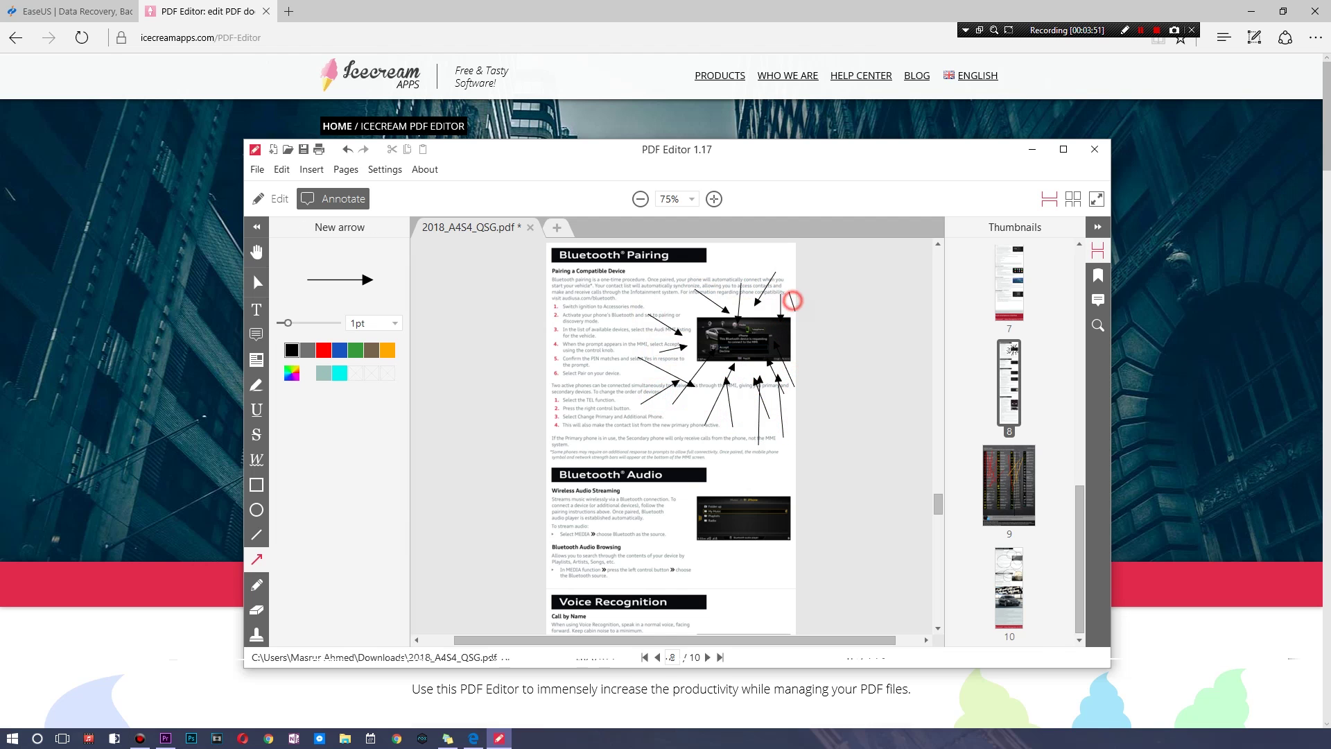
# Scribble freehand black pencil strokes around the Bluetooth Audio section of page 8
pyautogui.click(257, 585)
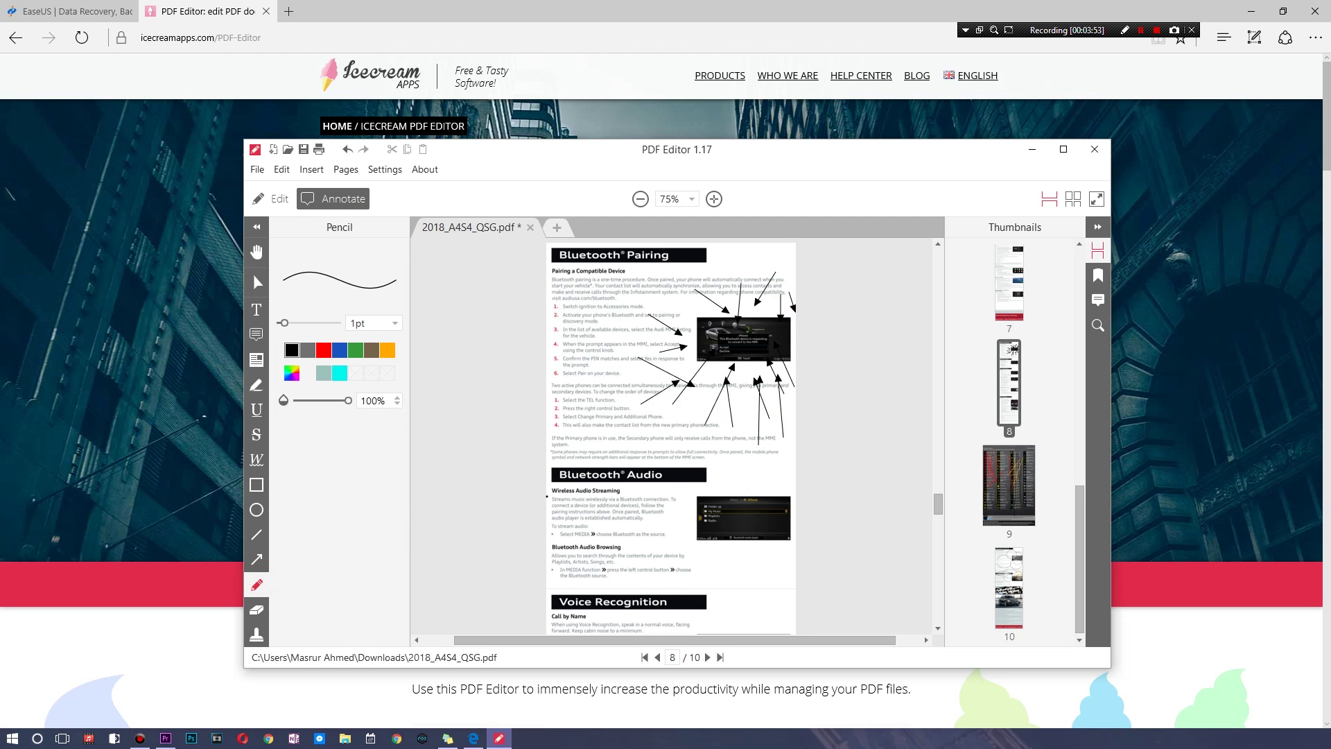
pyautogui.moveTo(581, 486)
pyautogui.mouseDown()
pyautogui.moveTo(561, 483)
pyautogui.moveTo(610, 441)
pyautogui.mouseUp()
pyautogui.click(635, 411)
pyautogui.moveTo(670, 491); pyautogui.dragTo(728, 404)
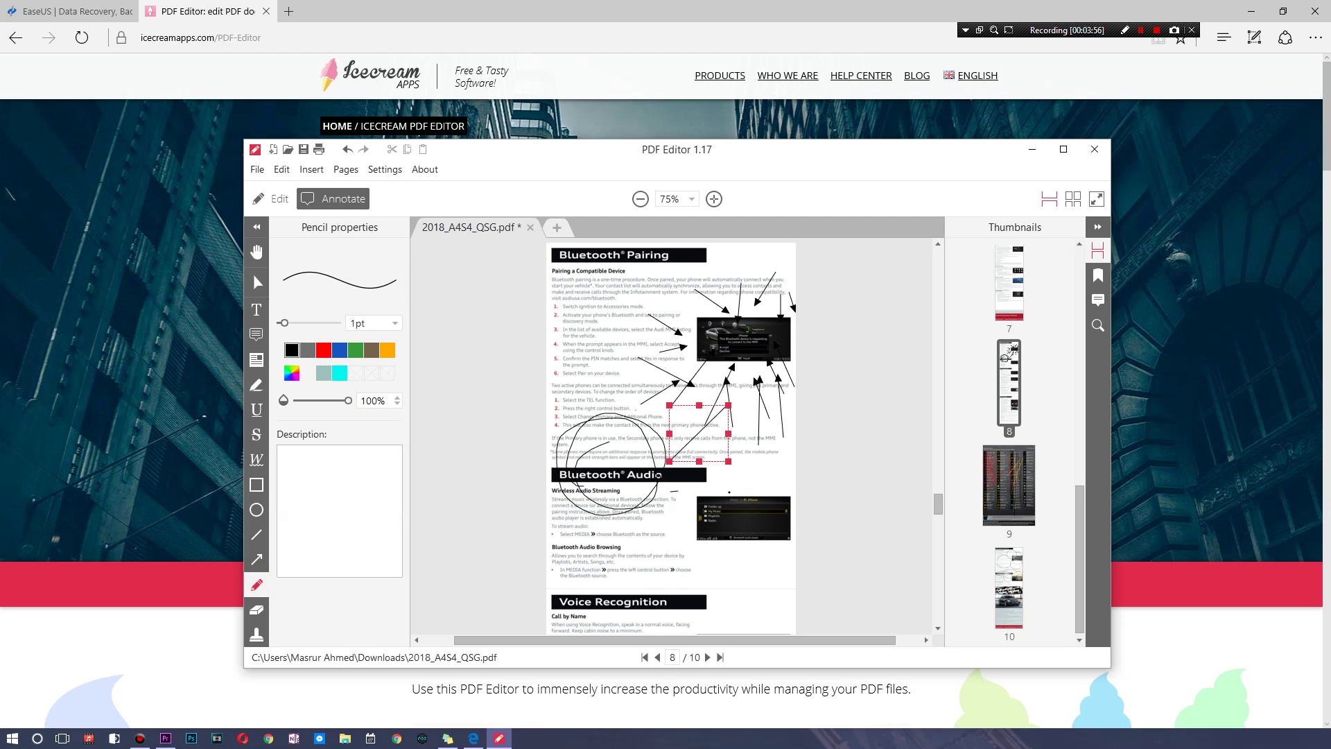
pyautogui.moveTo(620, 552)
pyautogui.mouseDown()
pyautogui.moveTo(714, 539)
pyautogui.moveTo(726, 508)
pyautogui.mouseUp()
pyautogui.click(703, 437)
pyautogui.moveTo(712, 410); pyautogui.dragTo(725, 489)
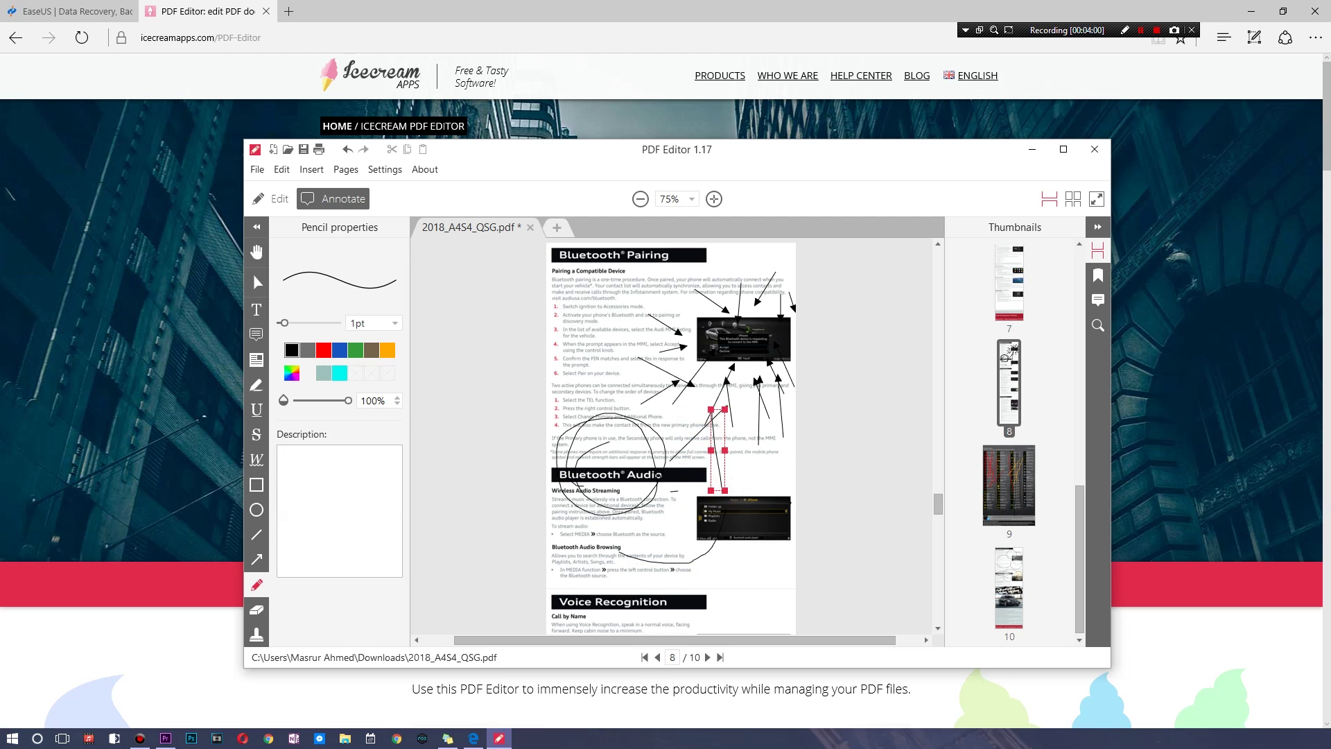
pyautogui.click(762, 487)
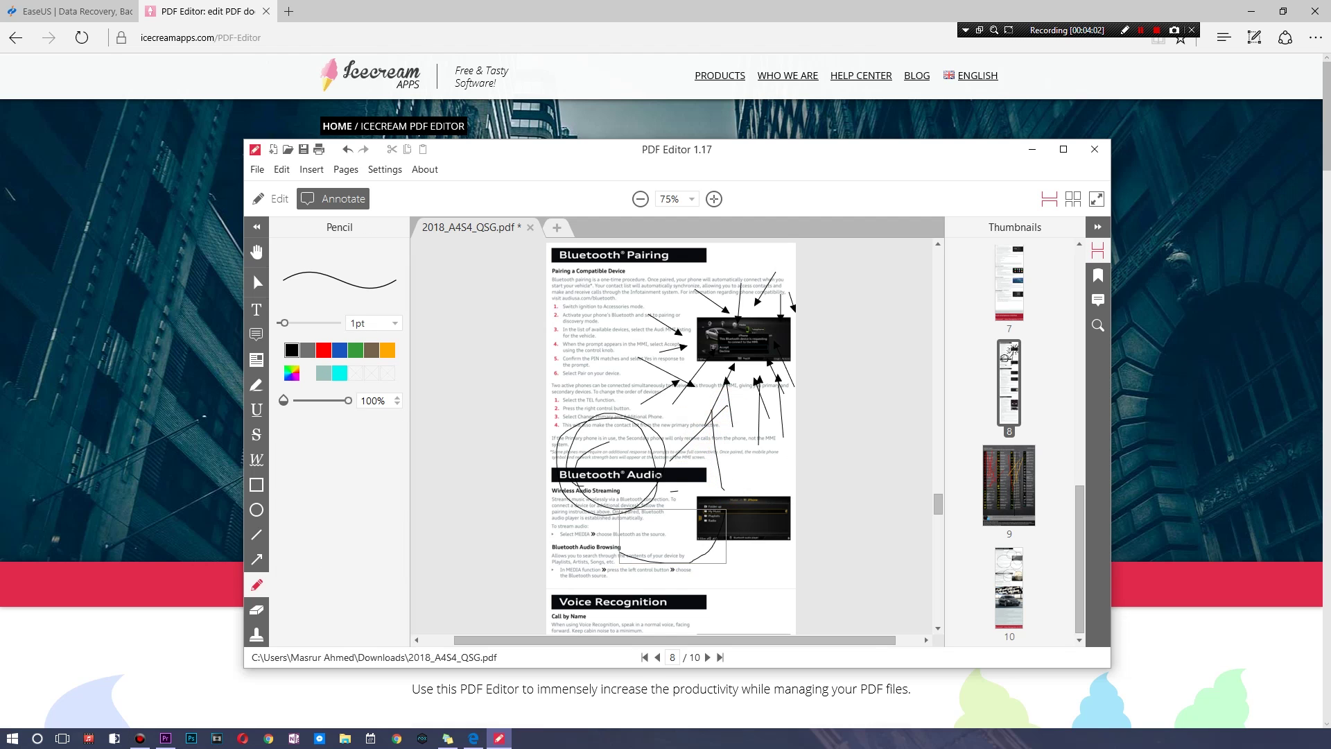
pyautogui.moveTo(650, 575); pyautogui.dragTo(713, 593)
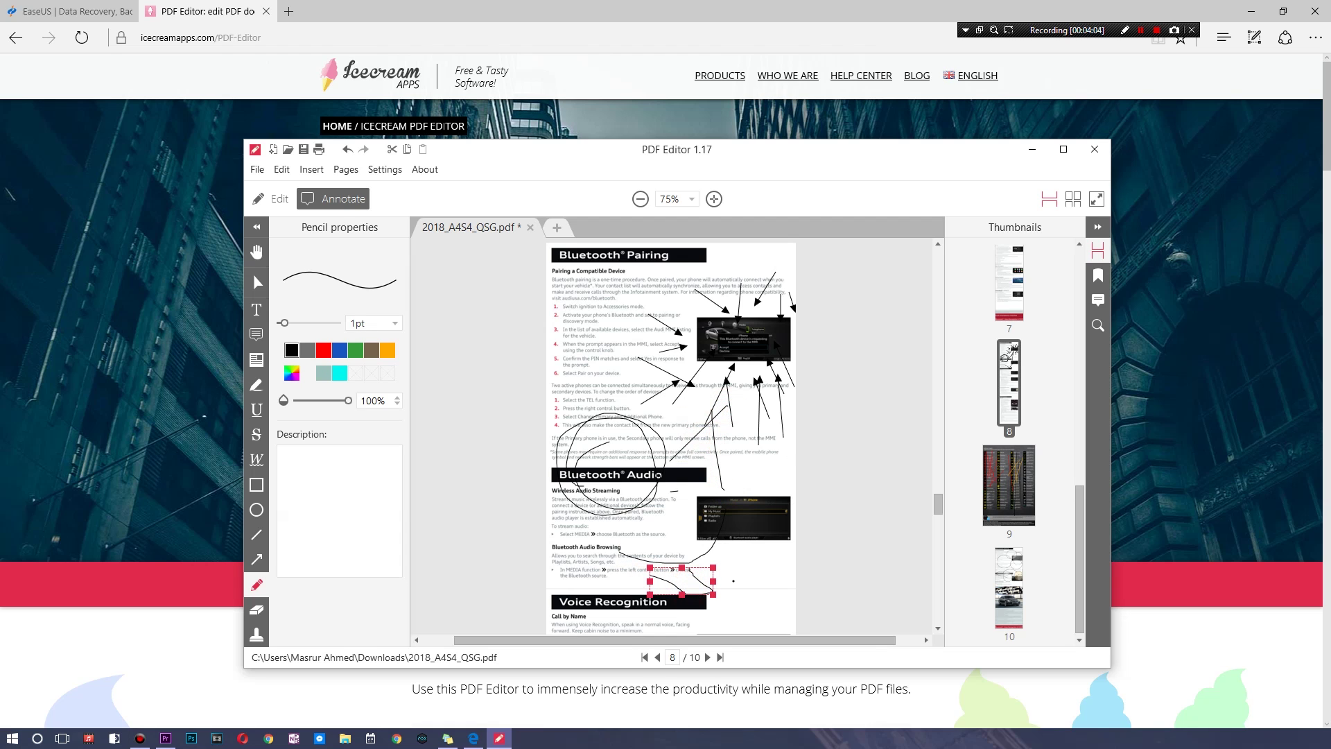
pyautogui.moveTo(779, 570)
pyautogui.mouseDown()
pyautogui.moveTo(728, 479)
pyautogui.moveTo(762, 447)
pyautogui.moveTo(555, 277)
pyautogui.moveTo(739, 413)
pyautogui.moveTo(631, 458)
pyautogui.moveTo(588, 534)
pyautogui.moveTo(697, 361)
pyautogui.moveTo(669, 595)
pyautogui.moveTo(686, 634)
pyautogui.mouseUp()
# Erase most of the pencil scribbles on page 8 with a 50pt eraser
pyautogui.click(256, 609)
pyautogui.moveTo(622, 422)
pyautogui.mouseDown()
pyautogui.moveTo(645, 345)
pyautogui.moveTo(636, 313)
pyautogui.moveTo(721, 476)
pyautogui.moveTo(708, 400)
pyautogui.mouseUp()
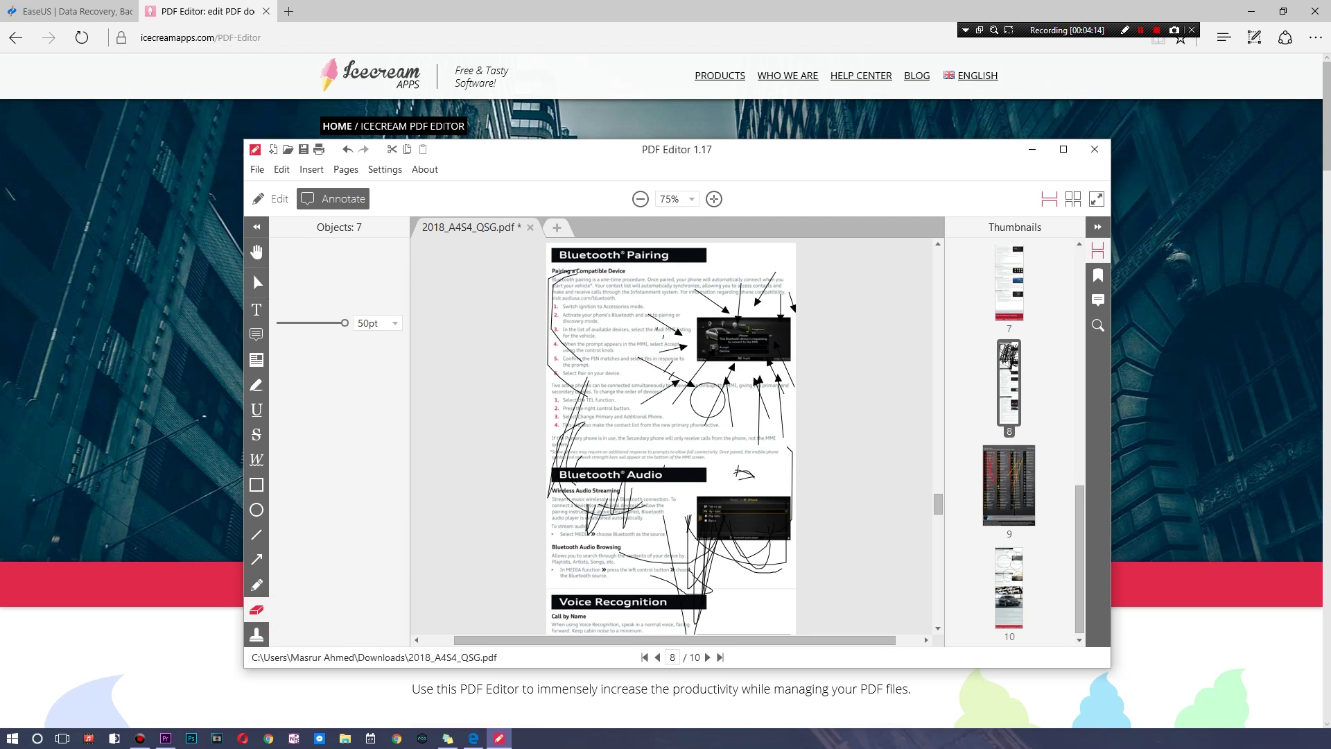
pyautogui.moveTo(620, 315)
pyautogui.mouseDown()
pyautogui.moveTo(767, 453)
pyautogui.moveTo(768, 364)
pyautogui.mouseUp()
pyautogui.moveTo(583, 478); pyautogui.dragTo(729, 615)
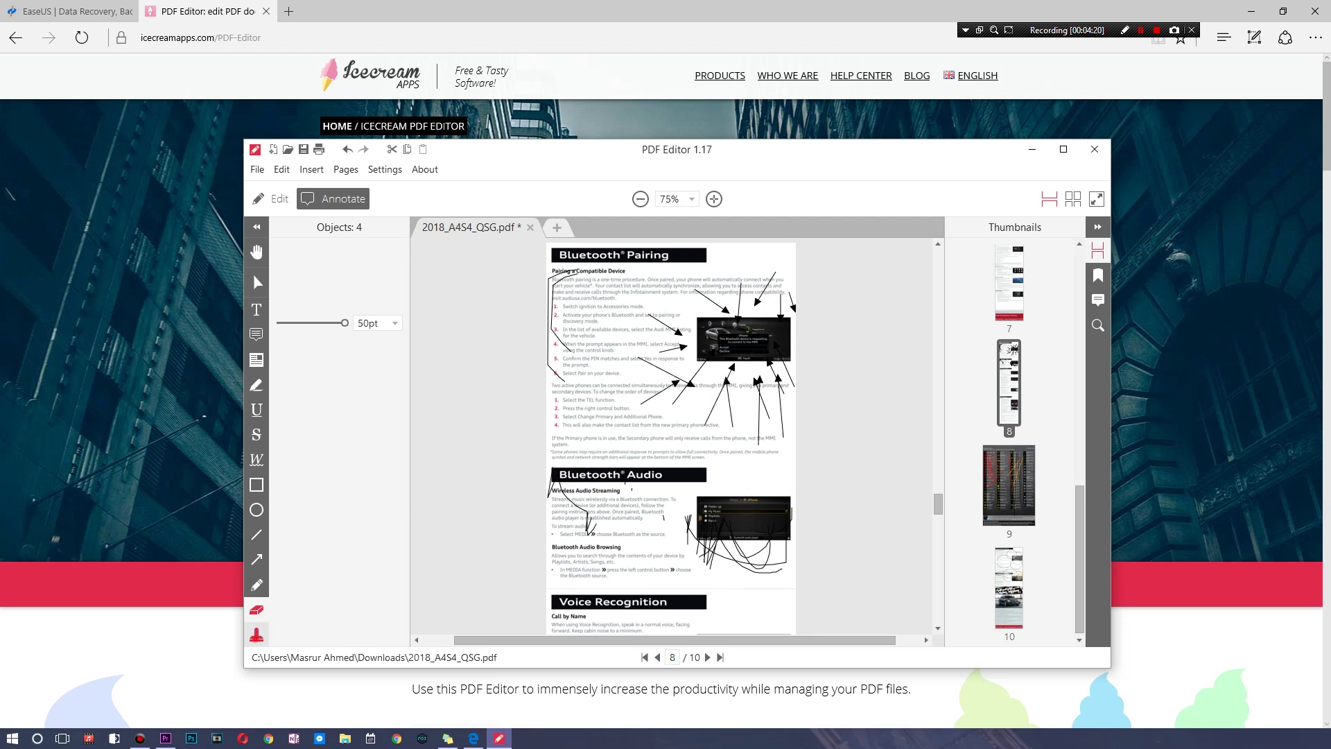
# Place four Disclaim stamps over the Bluetooth Pairing section of page 8
pyautogui.click(257, 634)
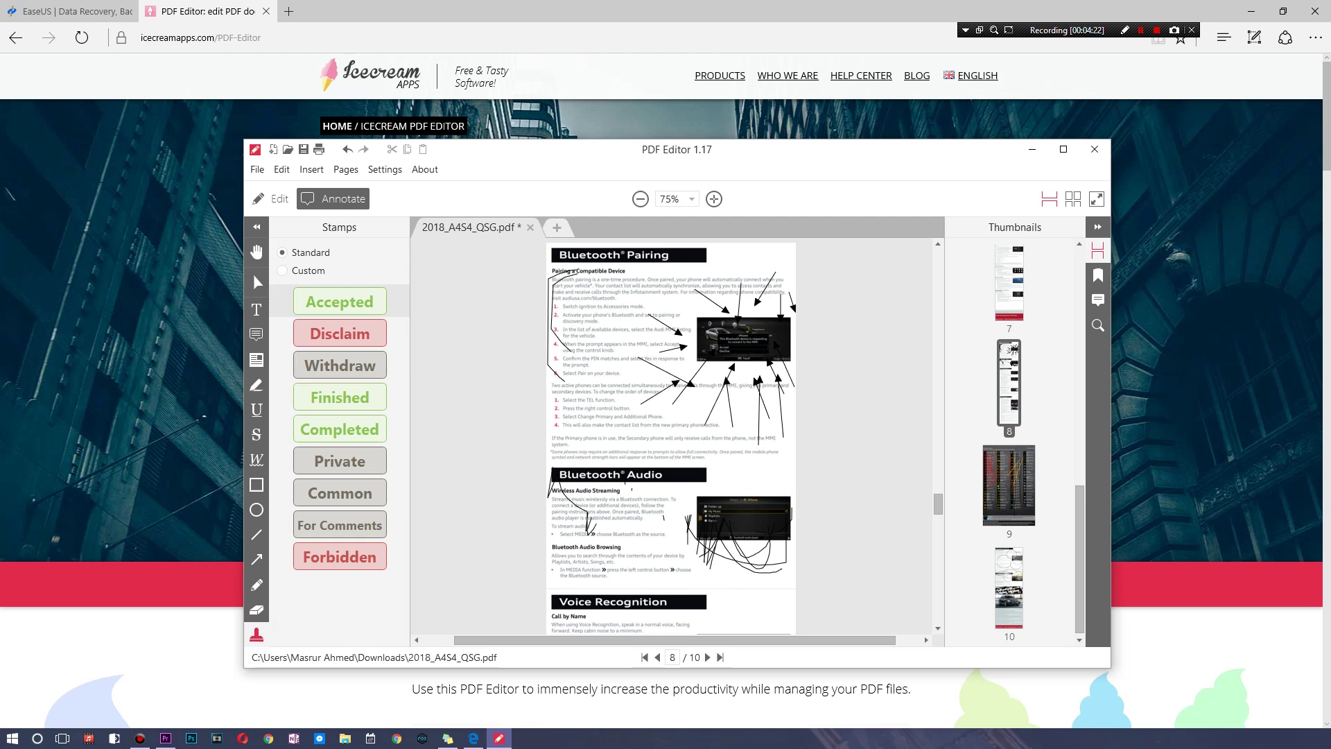
pyautogui.click(376, 338)
pyautogui.click(566, 321)
pyautogui.click(640, 292)
pyautogui.click(659, 391)
pyautogui.click(695, 289)
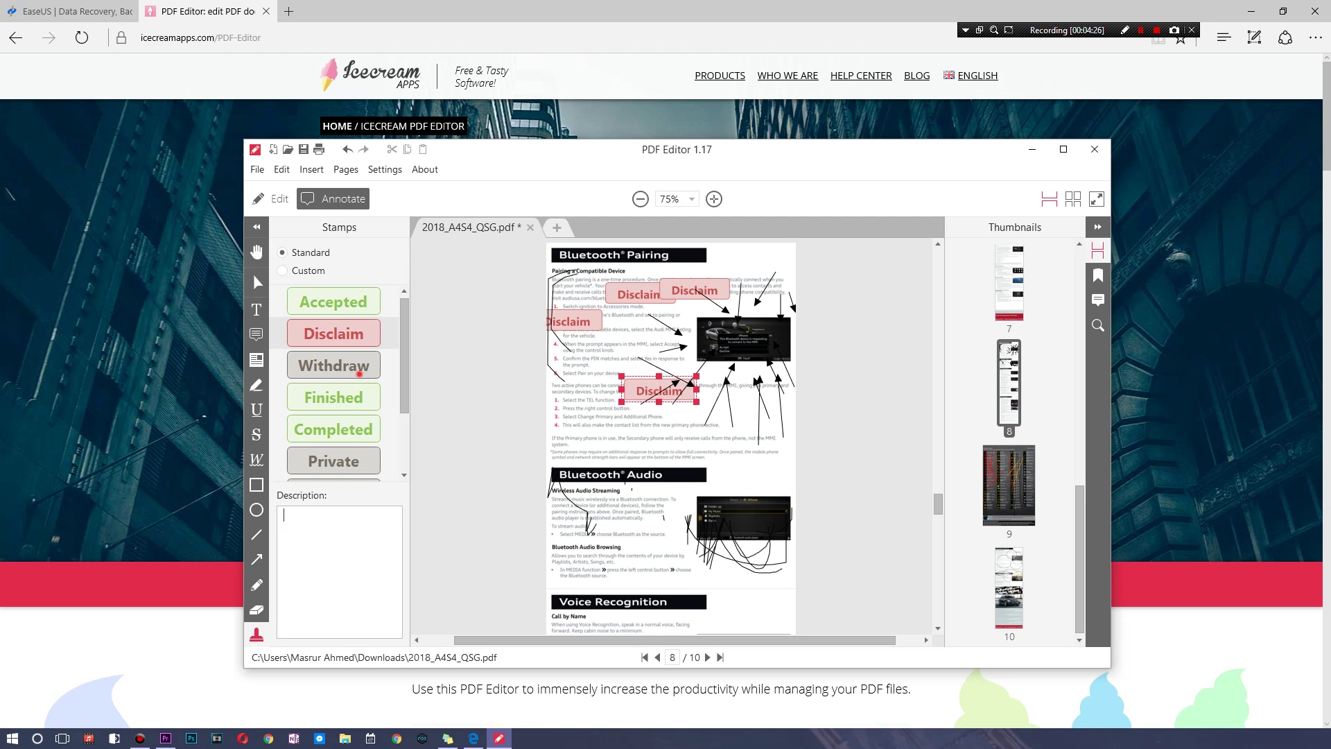
# Place five Withdraw stamps around the Bluetooth Audio section of page 8
pyautogui.click(334, 365)
pyautogui.click(612, 441)
pyautogui.click(701, 466)
pyautogui.click(757, 452)
pyautogui.click(763, 527)
pyautogui.click(649, 562)
# Place a Completed stamp beside the Apple CarPlay and Android Auto feature list on page 7
pyautogui.click(1009, 588)
pyautogui.click(986, 360)
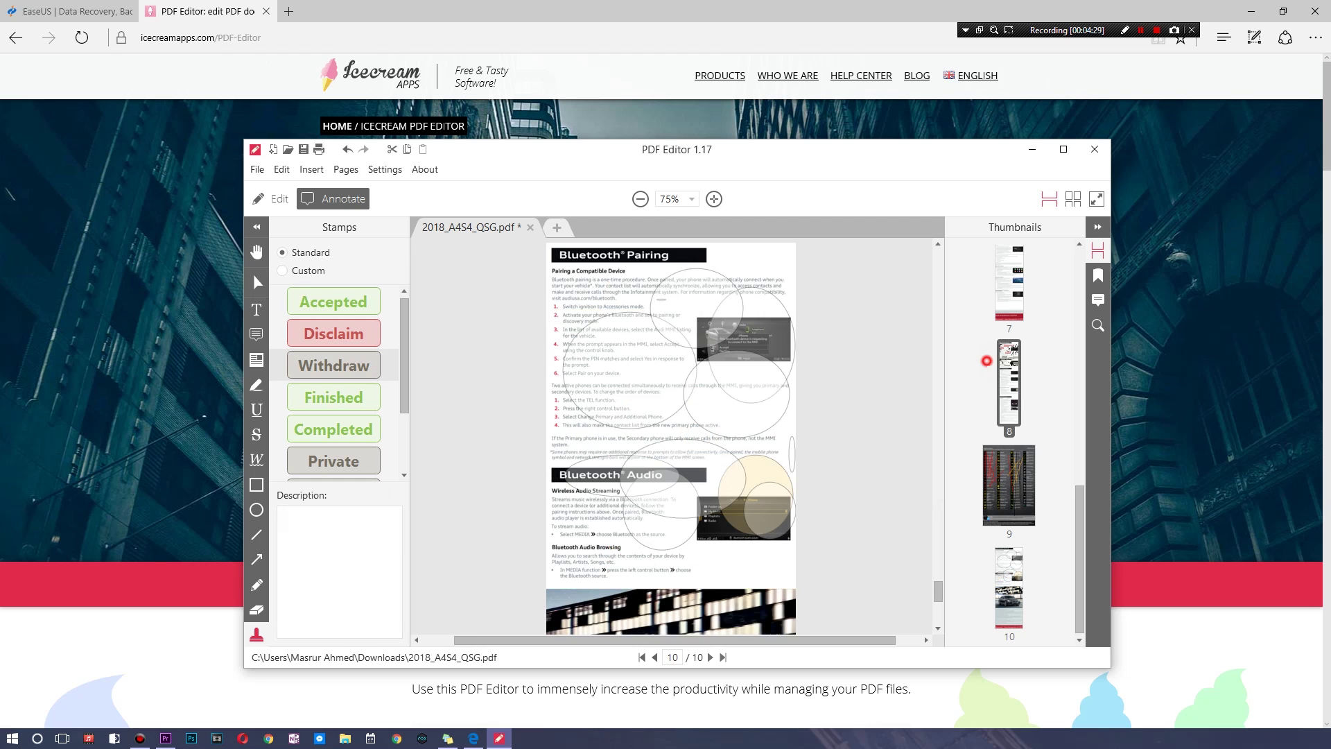
pyautogui.click(1008, 284)
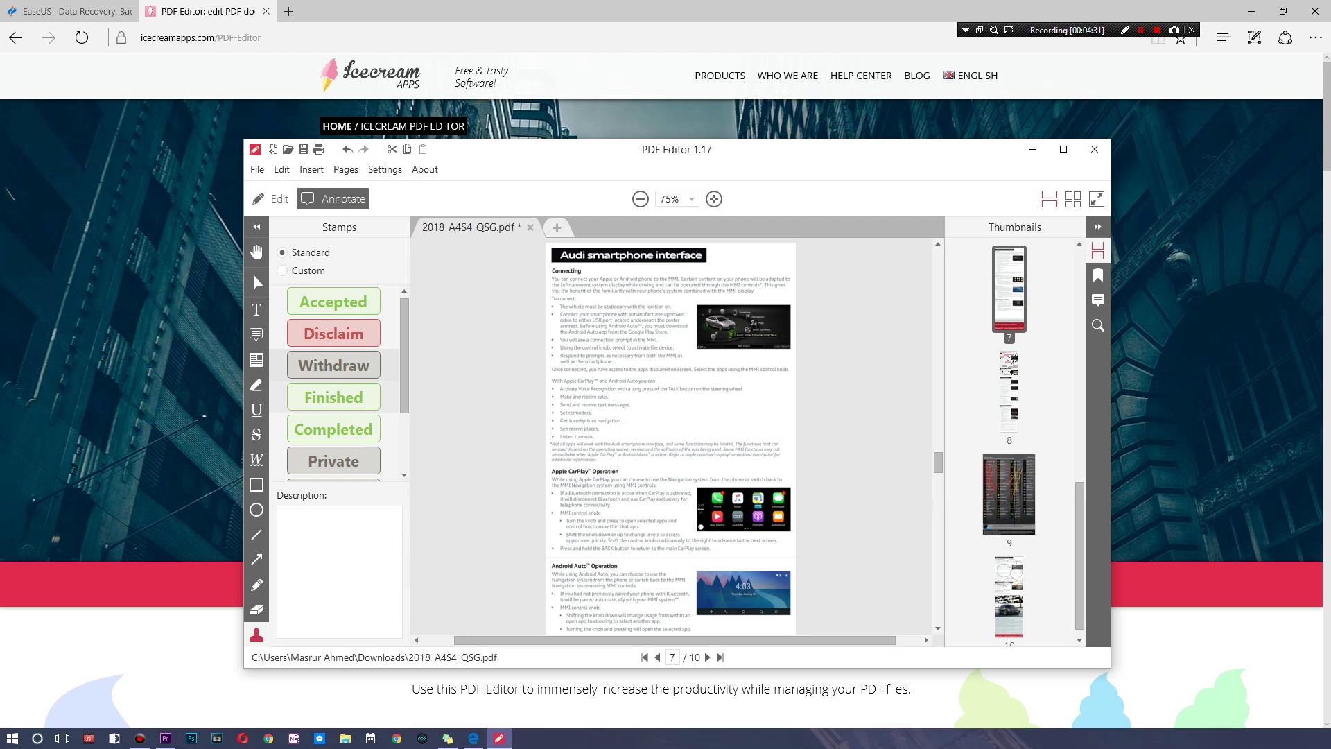
pyautogui.click(333, 429)
pyautogui.click(708, 408)
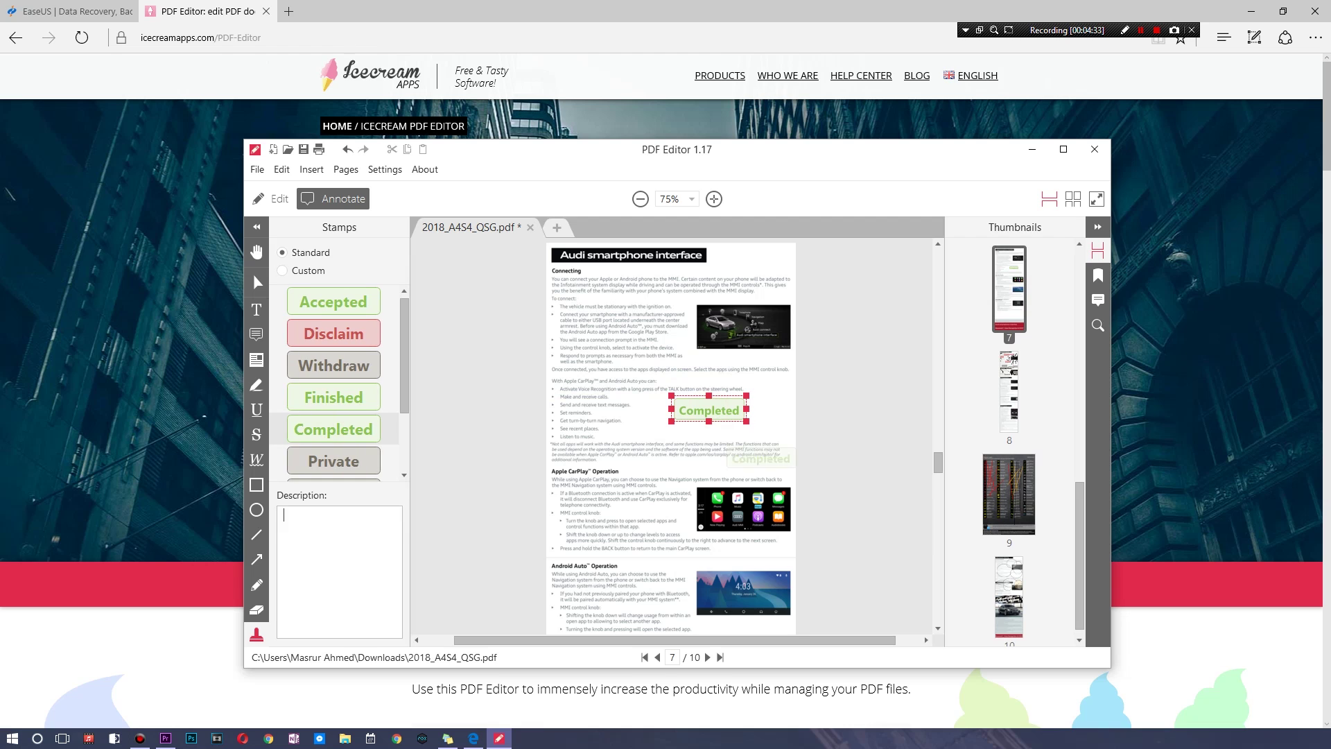
pyautogui.click(283, 514)
# Place four Forbidden stamps over the numbered descriptions below the dashboard photo on page 1
pyautogui.scroll(-3, 334, 397)
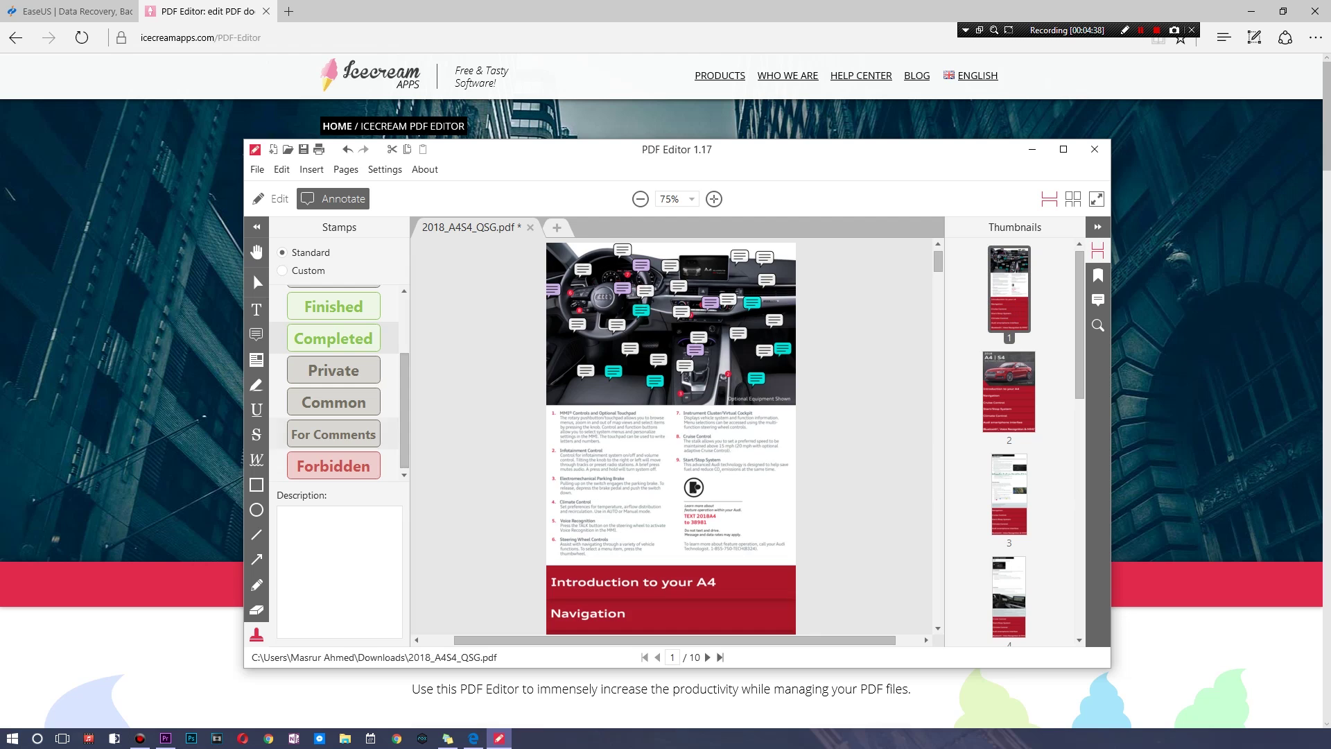
pyautogui.click(336, 462)
pyautogui.click(730, 442)
pyautogui.click(611, 434)
pyautogui.click(593, 500)
pyautogui.click(661, 529)
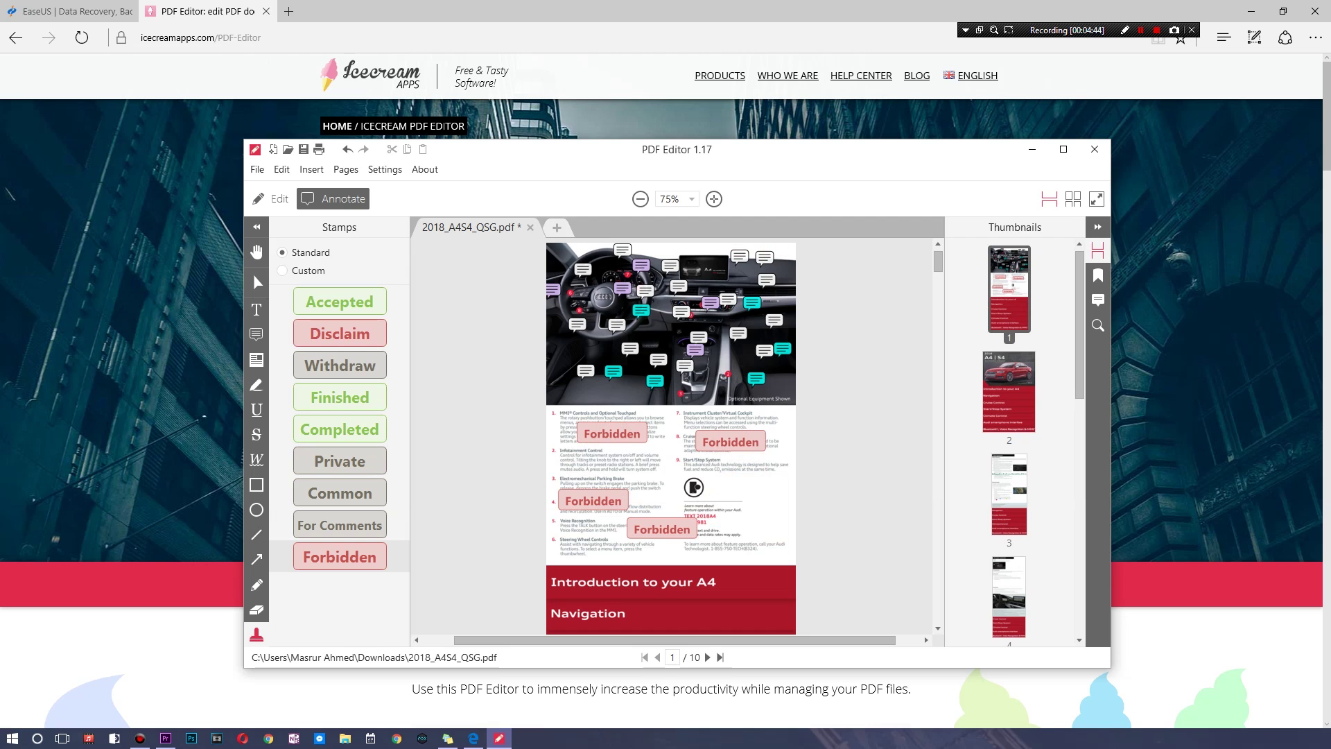
# Open eleven new empty tabs beside the 2018_A4S4_QSG.pdf document
pyautogui.rightClick(1005, 305)
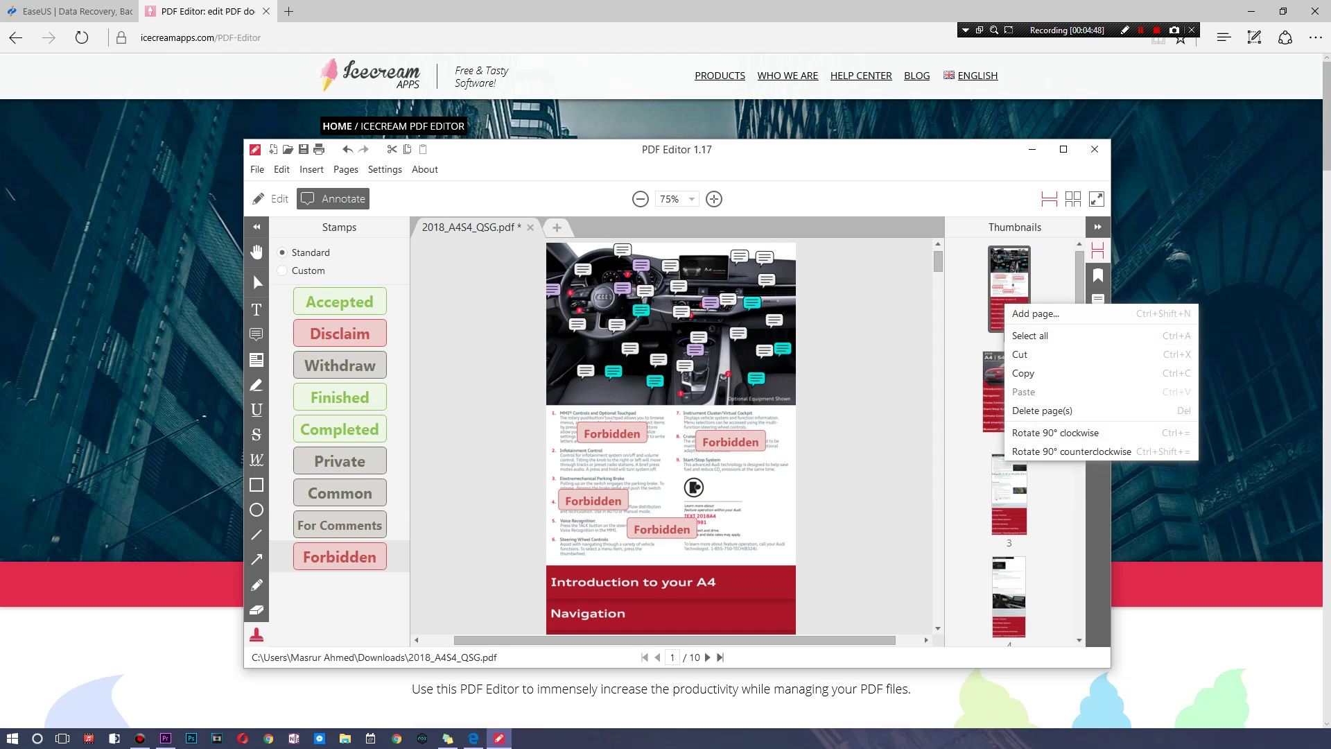
pyautogui.click(557, 227)
pyautogui.click(639, 227)
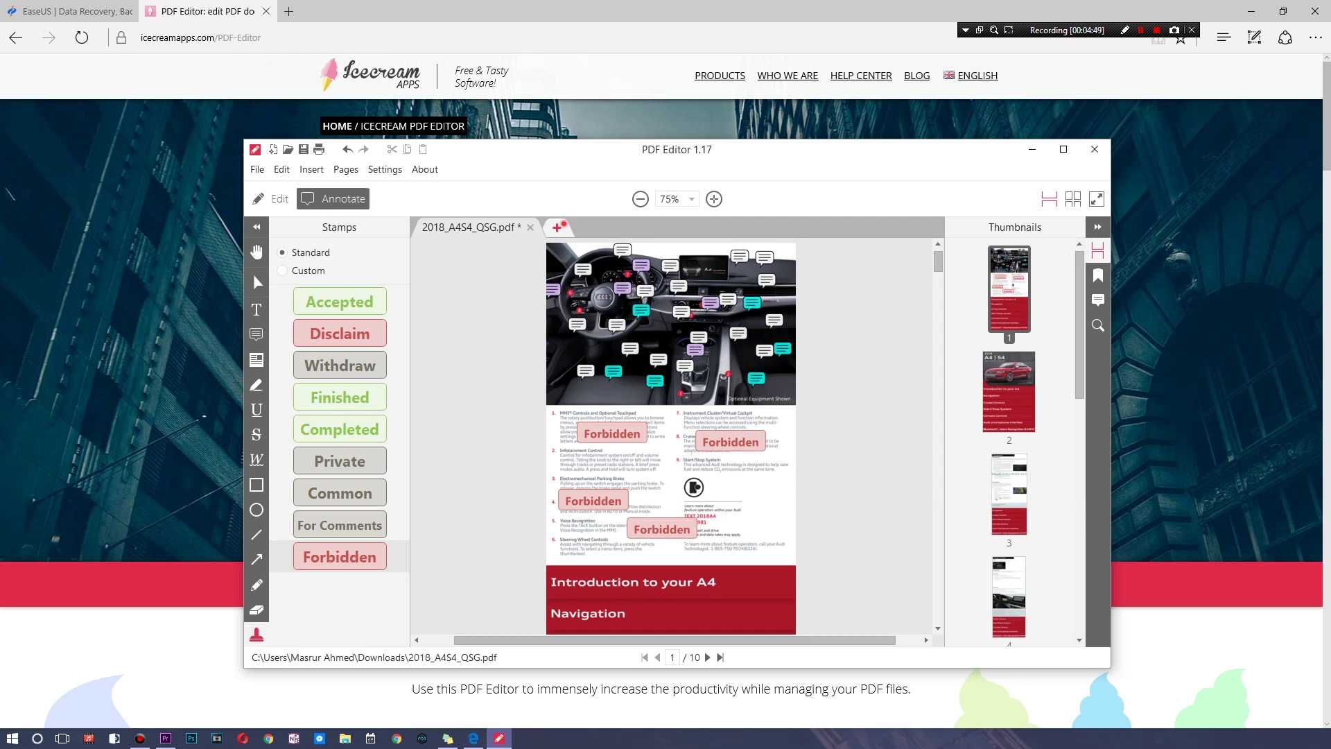
pyautogui.click(557, 227)
pyautogui.click(648, 227)
pyautogui.click(726, 227)
pyautogui.click(777, 227)
pyautogui.click(870, 228)
pyautogui.click(868, 226)
pyautogui.click(904, 227)
pyautogui.click(904, 227)
# View the program's version and copyright information, close it, and check the file commands available for an empty tab
pyautogui.click(425, 169)
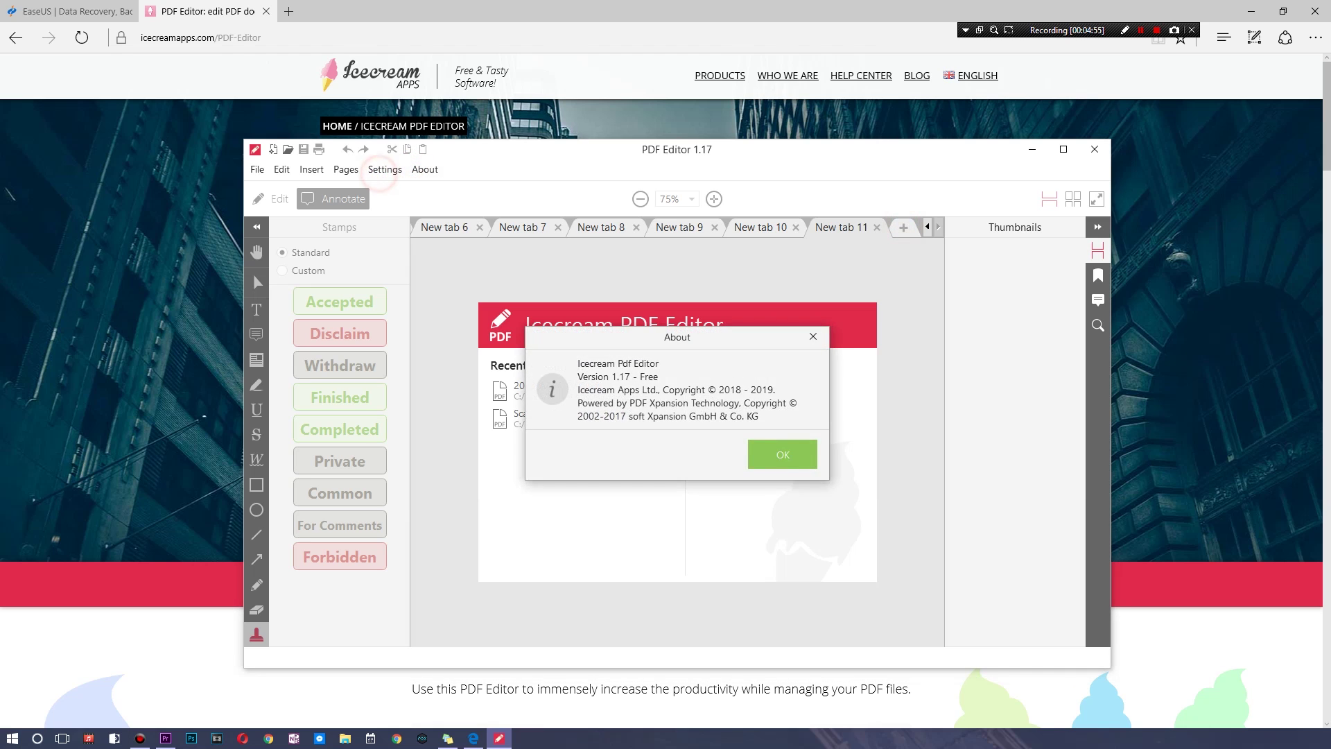
pyautogui.click(783, 454)
pyautogui.click(283, 169)
pyautogui.click(282, 170)
pyautogui.click(258, 169)
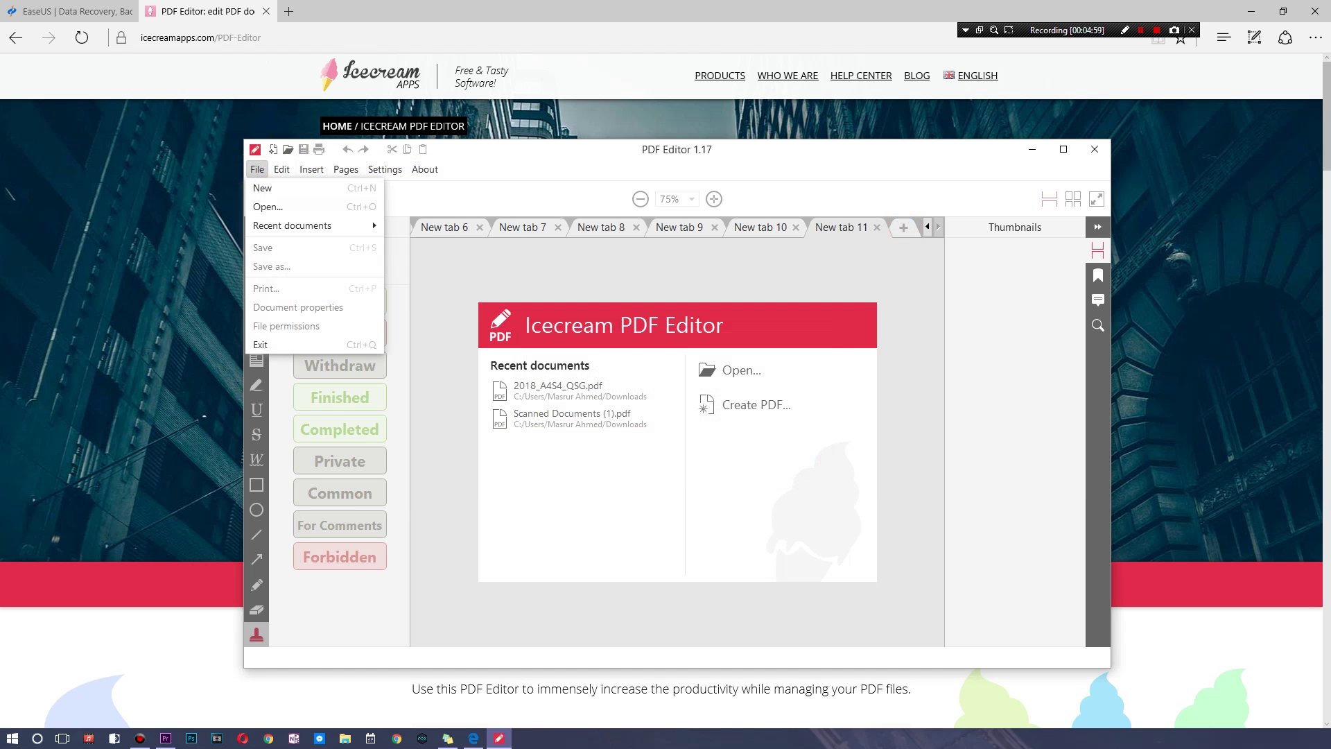
# Return to the 2018_A4S4_QSG.pdf document and look over its file saving and printing commands
pyautogui.click(441, 227)
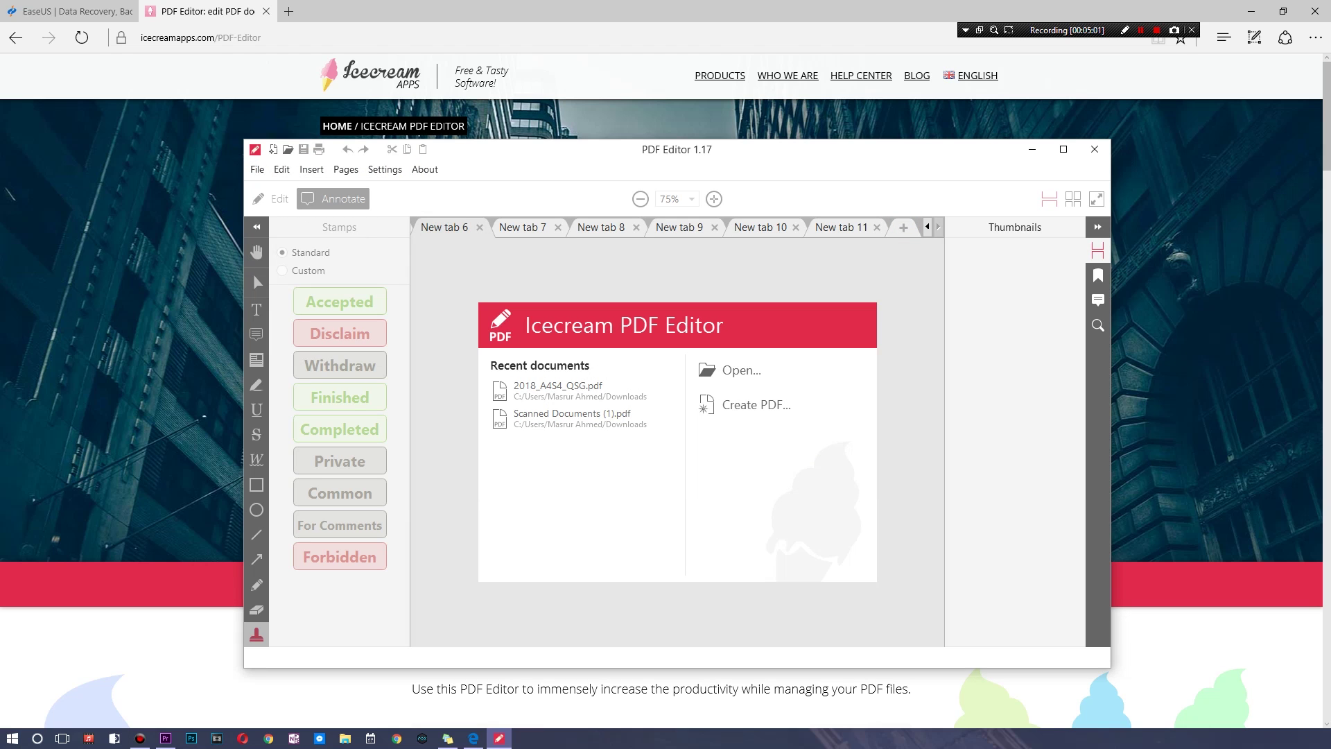
pyautogui.click(927, 227)
pyautogui.click(927, 227)
pyautogui.click(441, 222)
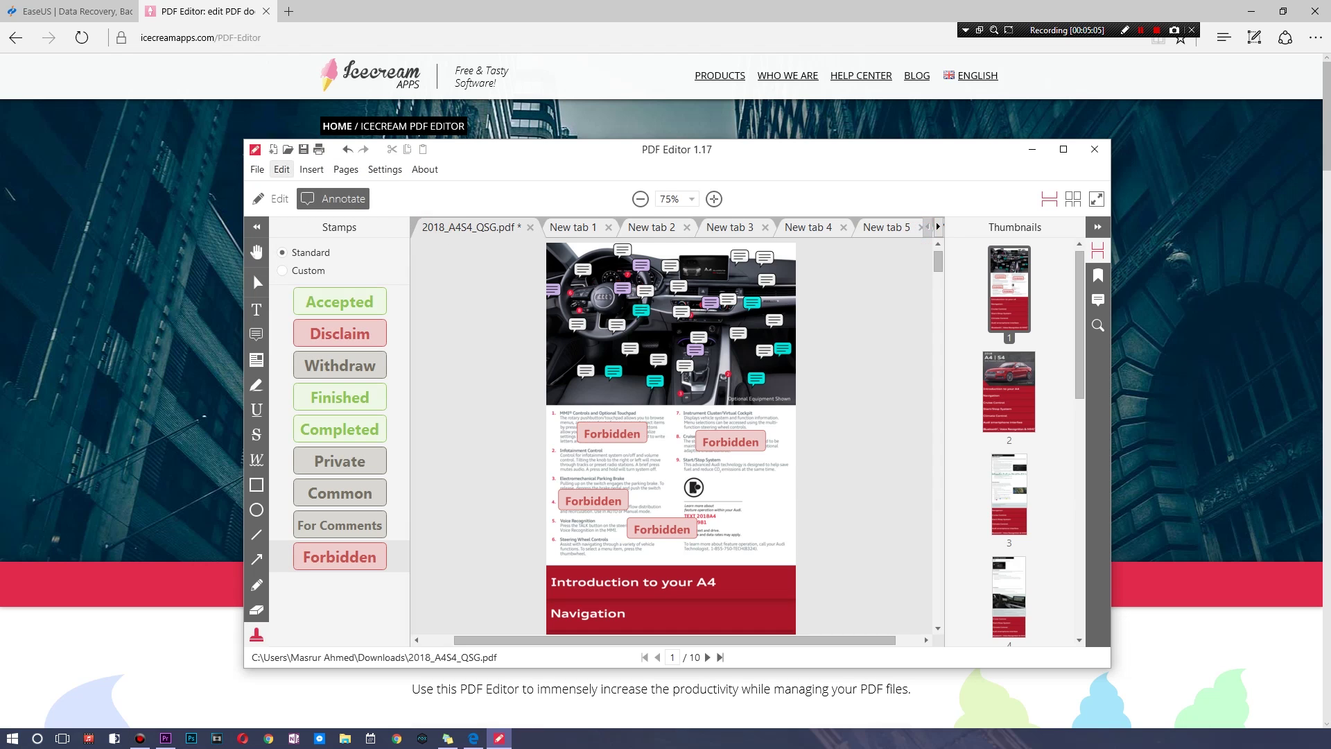
pyautogui.click(257, 169)
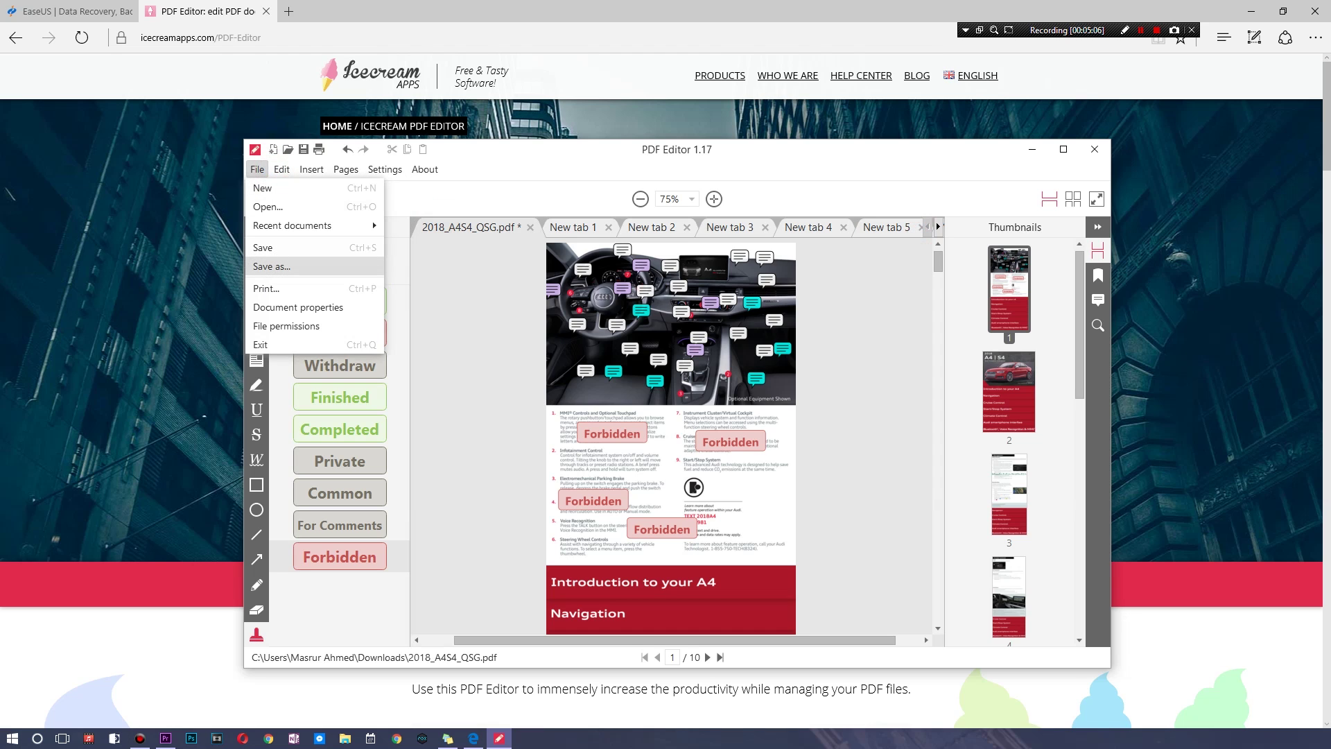
pyautogui.click(499, 282)
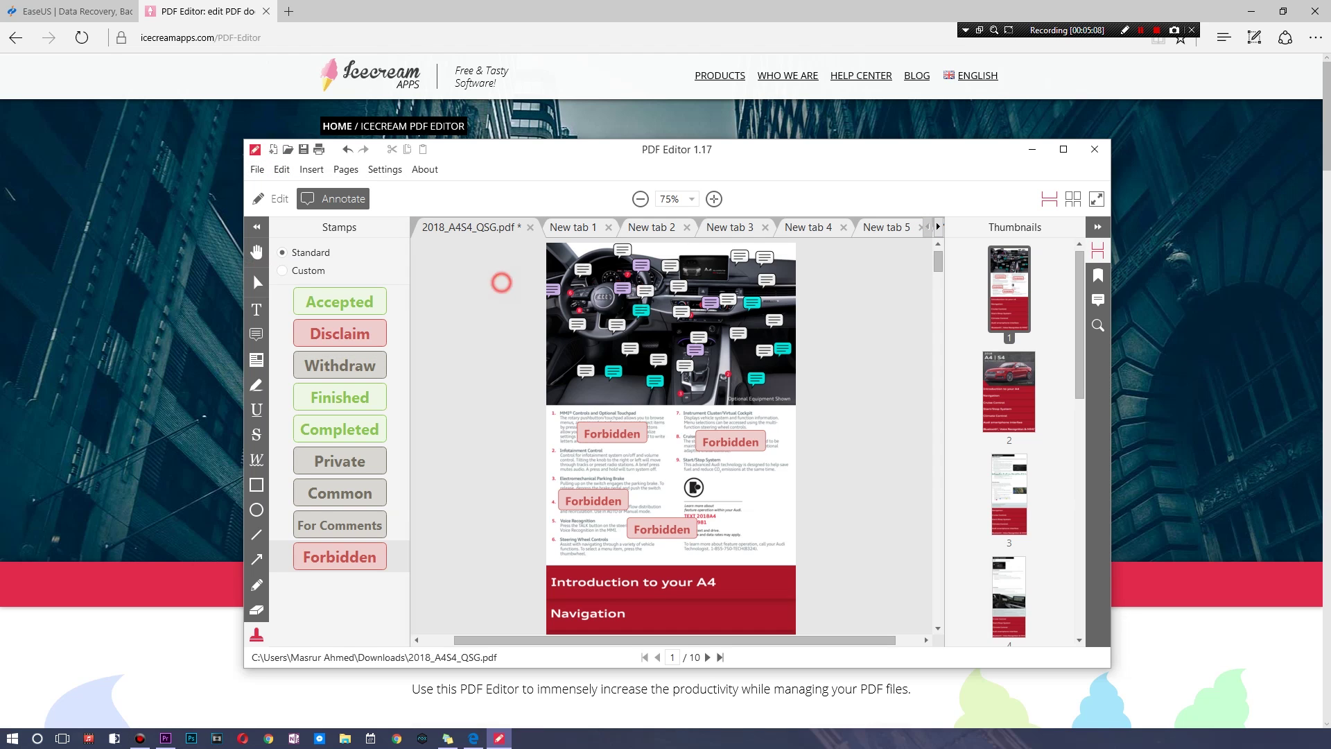